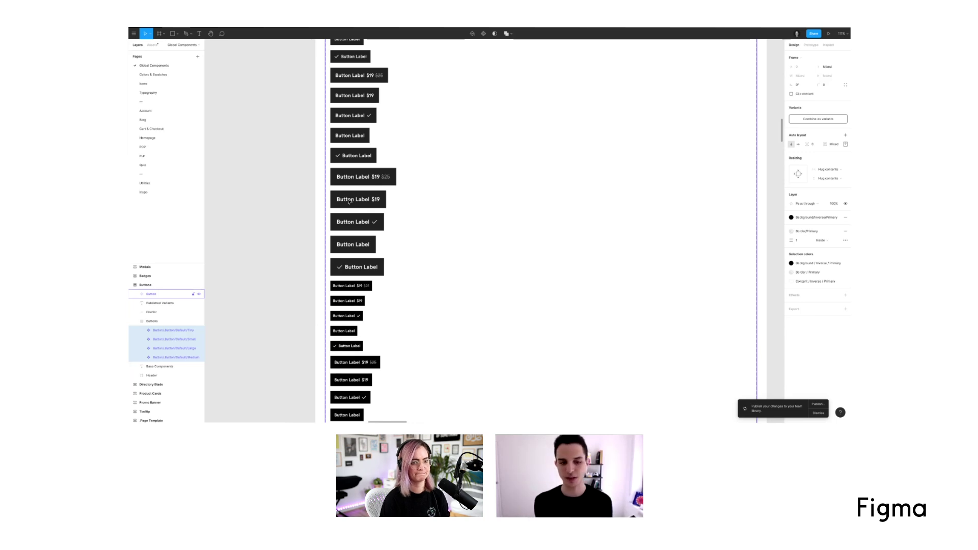
- Review the published button variants up to the Base Components section and undo the last change
{"action": "scroll", "coordinate": [351, 203], "scroll_direction": "up", "scroll_amount": 1}
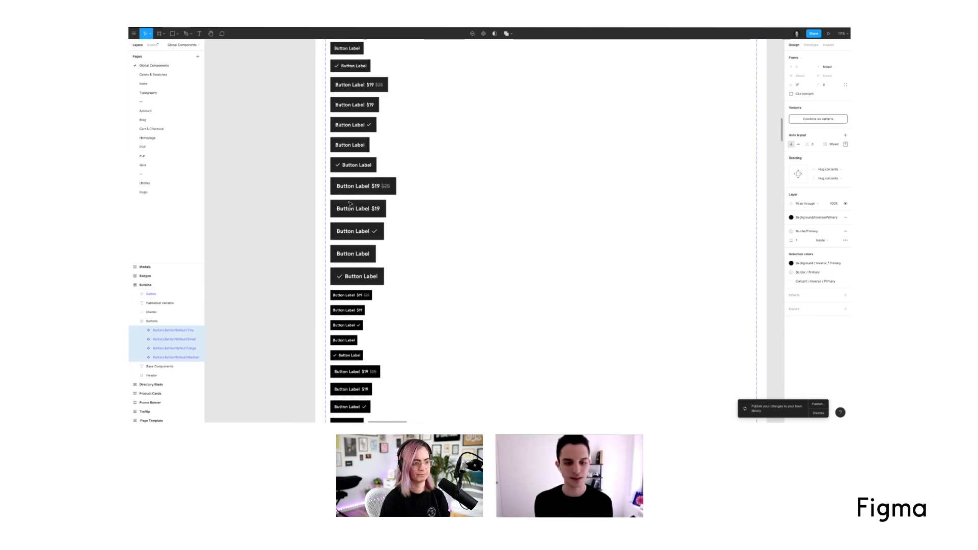
{"action": "scroll", "coordinate": [350, 204], "scroll_direction": "up", "scroll_amount": 4}
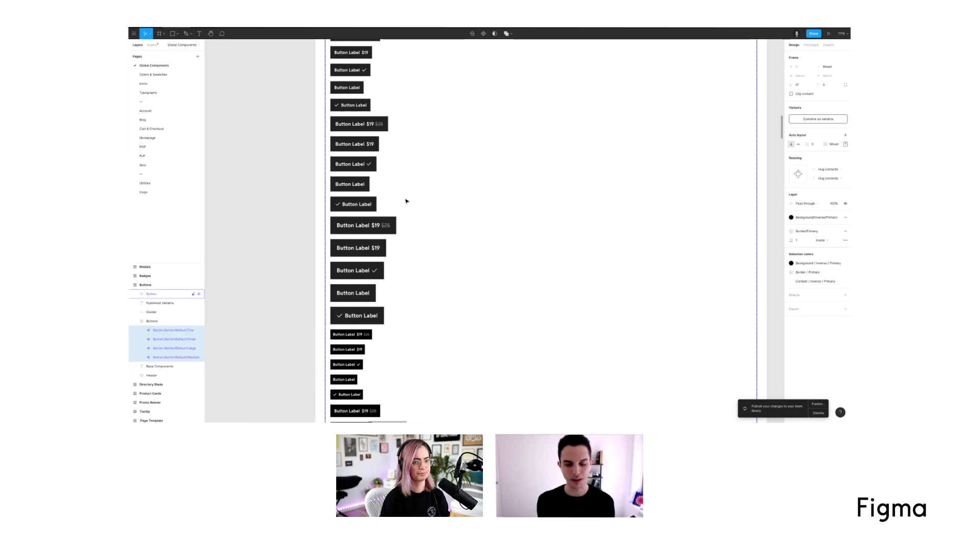
{"action": "scroll", "coordinate": [407, 200], "scroll_direction": "up", "scroll_amount": 12}
{"action": "scroll", "coordinate": [408, 201], "scroll_direction": "up", "scroll_amount": 20}
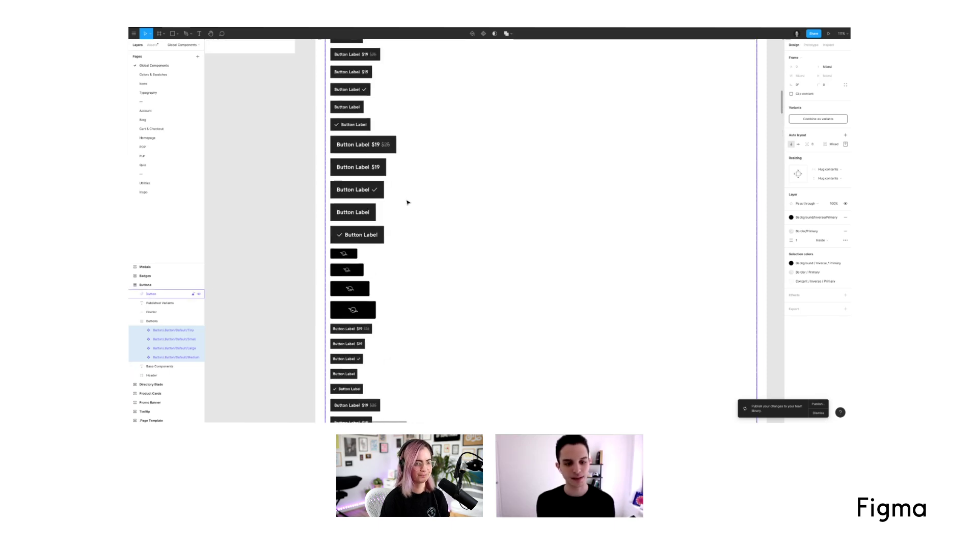
{"action": "scroll", "coordinate": [433, 178], "scroll_direction": "up", "scroll_amount": 15}
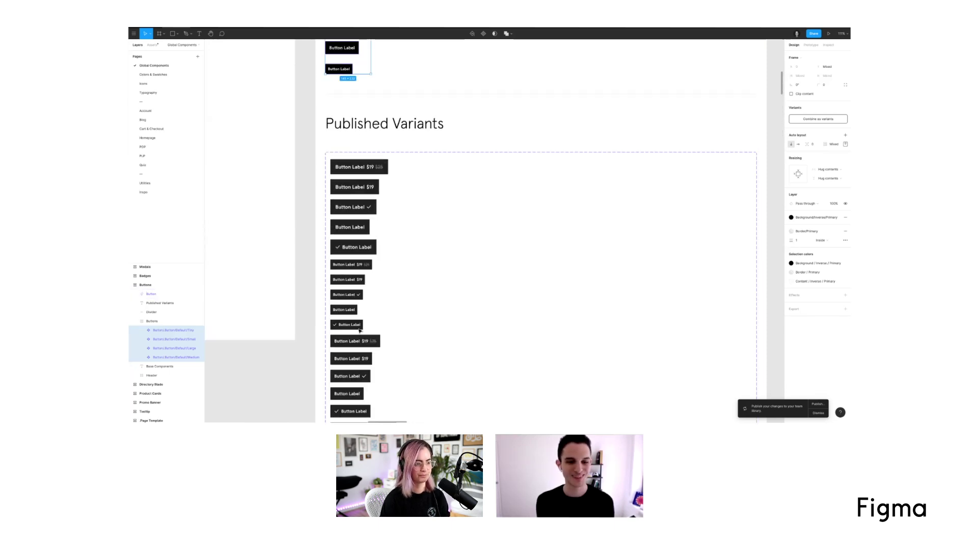
{"action": "key", "text": "super+z"}
{"action": "scroll", "coordinate": [447, 158], "scroll_direction": "down", "scroll_amount": 5}
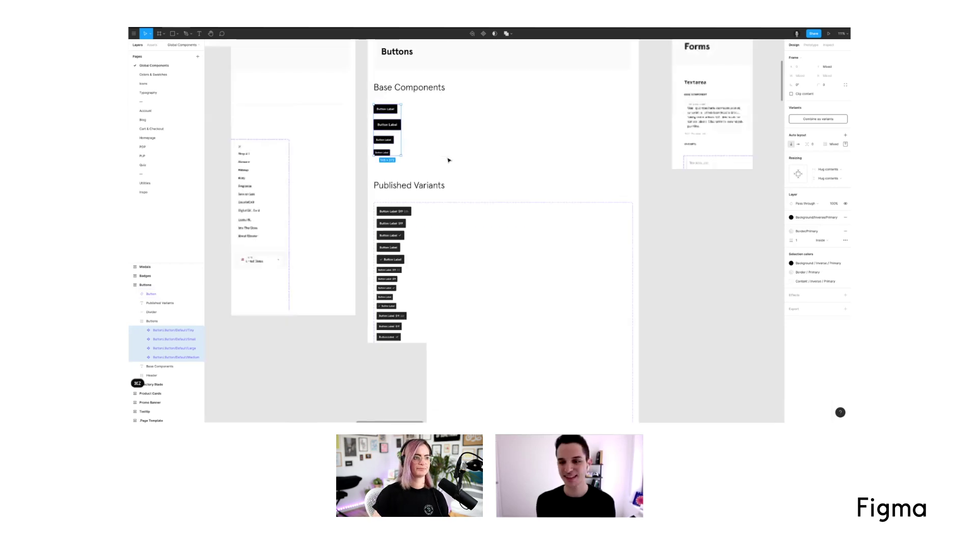
- Place an instance of the hover-state Text Field variant with the Apply button in the empty space beside the Input & Dropdown base components
{"action": "left_click", "coordinate": [735, 241]}
{"action": "scroll", "coordinate": [277, 225], "scroll_direction": "right", "scroll_amount": 10}
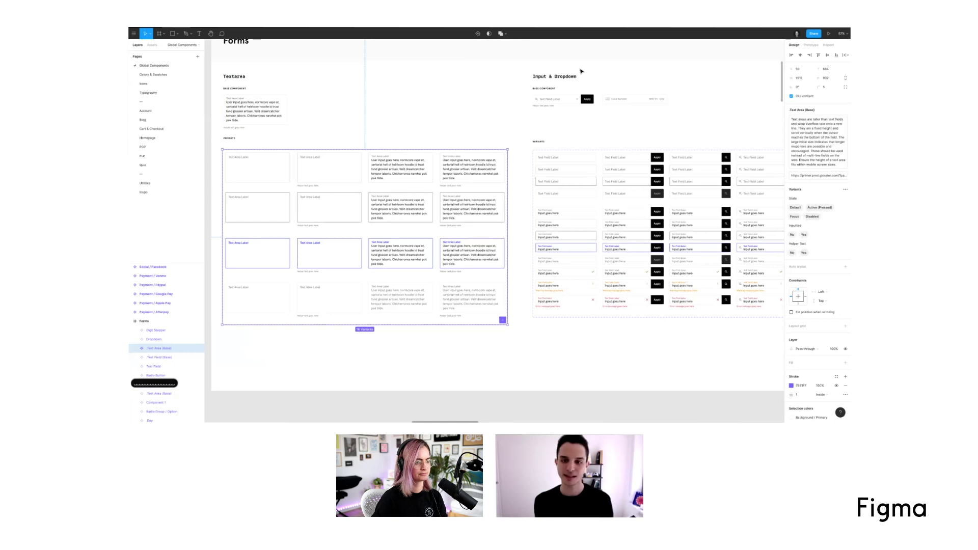
{"action": "scroll", "coordinate": [441, 139], "scroll_direction": "right", "scroll_amount": 10}
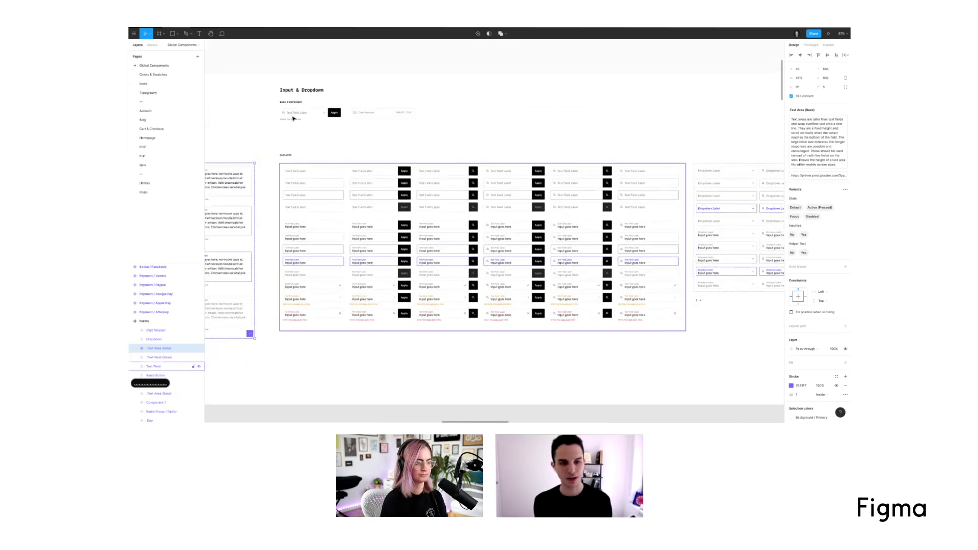
{"action": "left_click", "coordinate": [364, 197]}
{"action": "left_click", "coordinate": [364, 196]}
{"action": "left_click", "coordinate": [364, 183]}
{"action": "left_click_drag", "start_coordinate": [382, 183], "coordinate": [550, 114]}
- Check the State options of the placed text field instance and toggle its Inputted property on and off
{"action": "left_click", "coordinate": [818, 127]}
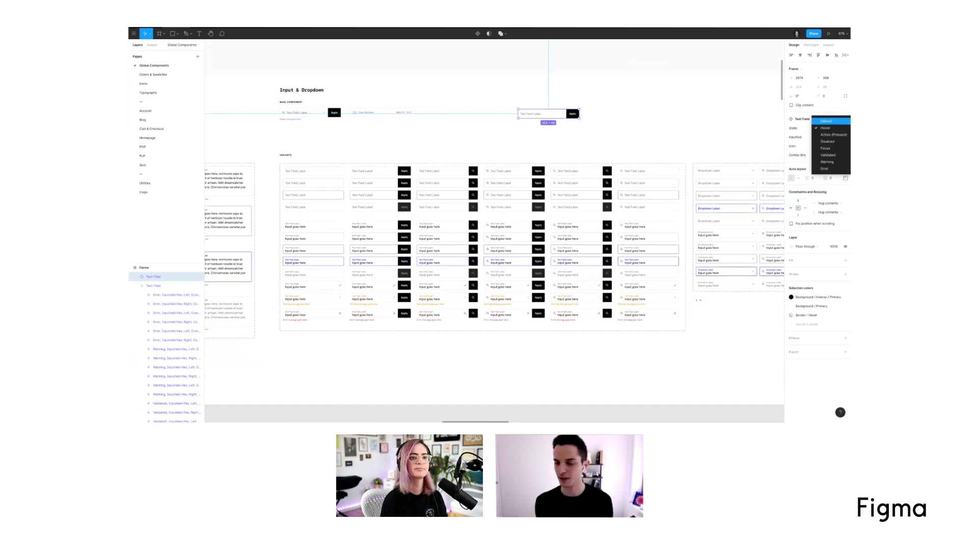
{"action": "key", "text": "Escape"}
{"action": "left_click", "coordinate": [817, 137]}
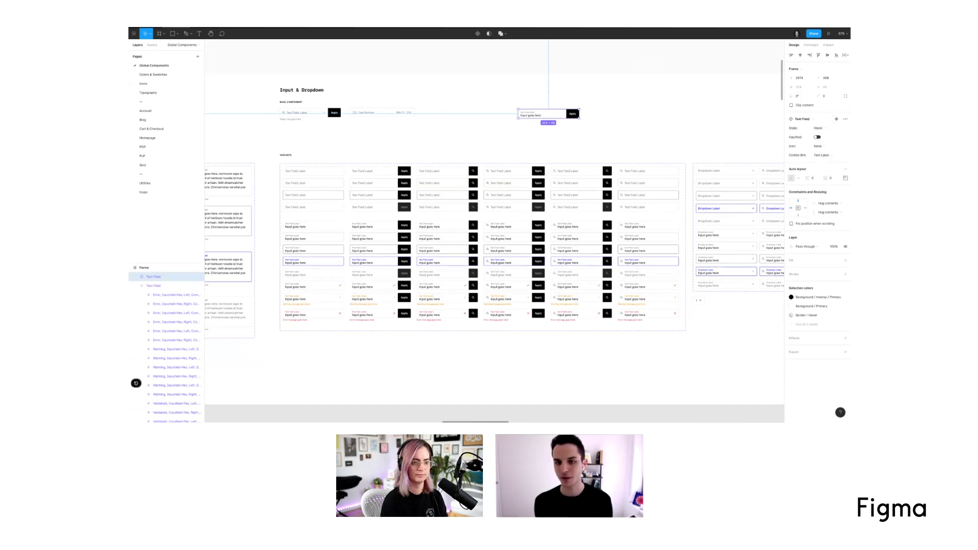
{"action": "key", "text": "Escape"}
- Display the prototype connections between the text field variants, and return to their design properties
{"action": "key", "text": "shift+e"}
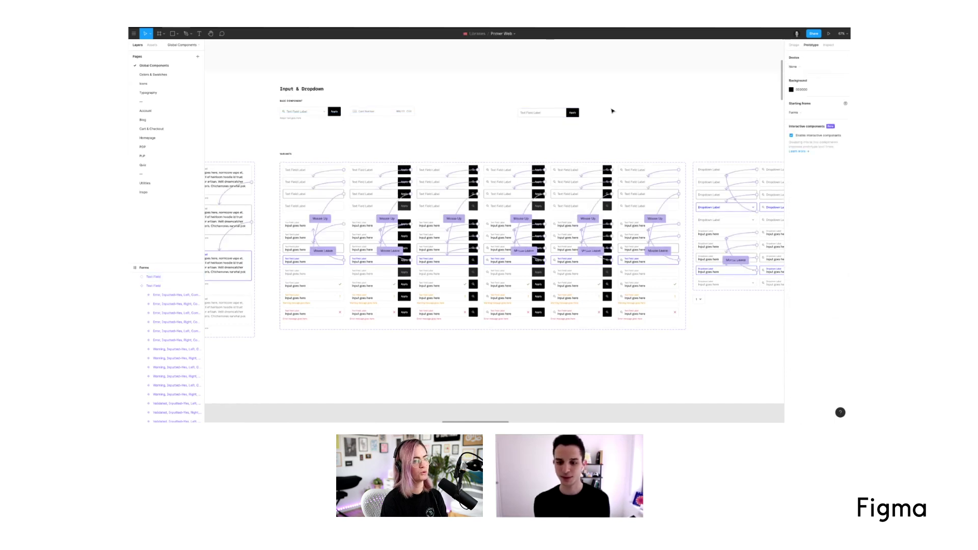
{"action": "scroll", "coordinate": [612, 110], "scroll_direction": "down", "scroll_amount": 1}
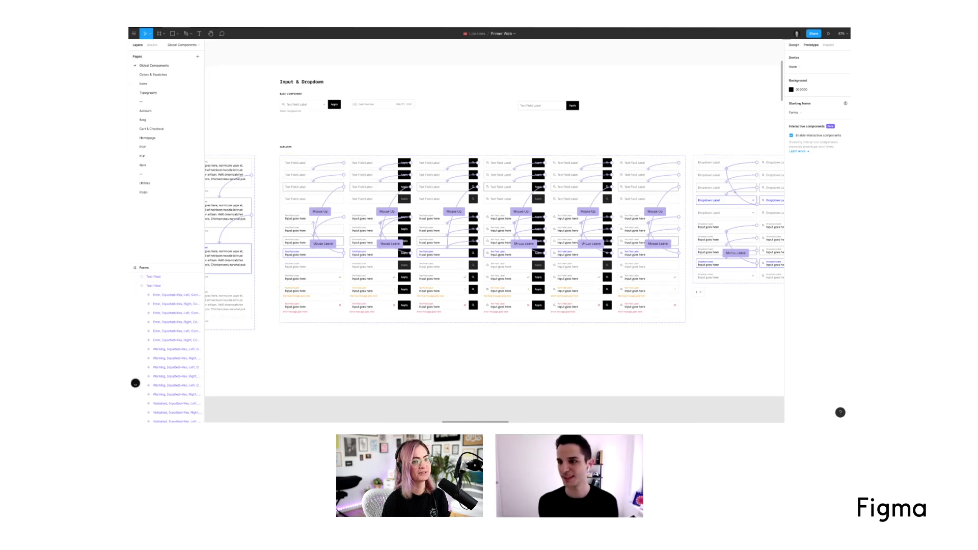
{"action": "key", "text": "alt+8"}
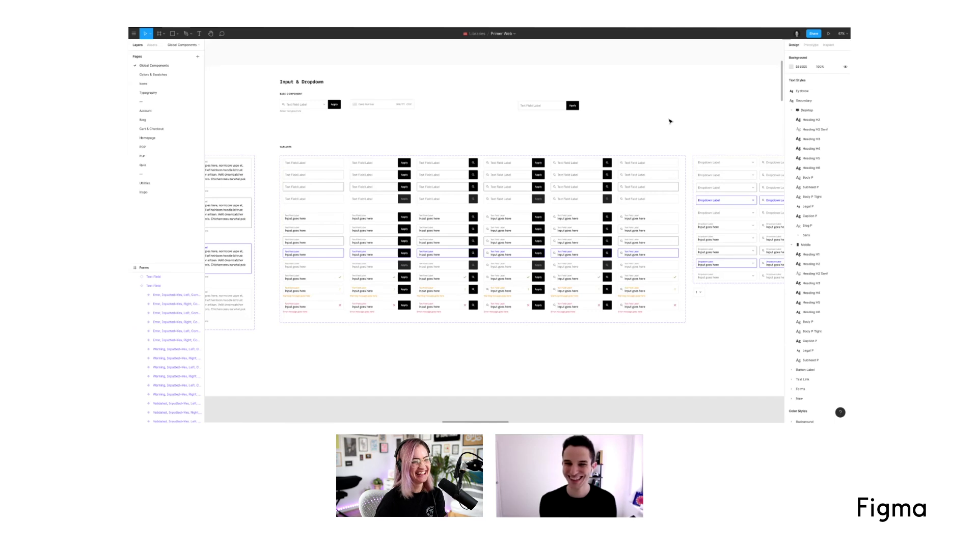
- Delete the text field instance placed beside the Input & Dropdown base components
{"action": "left_click", "coordinate": [546, 108]}
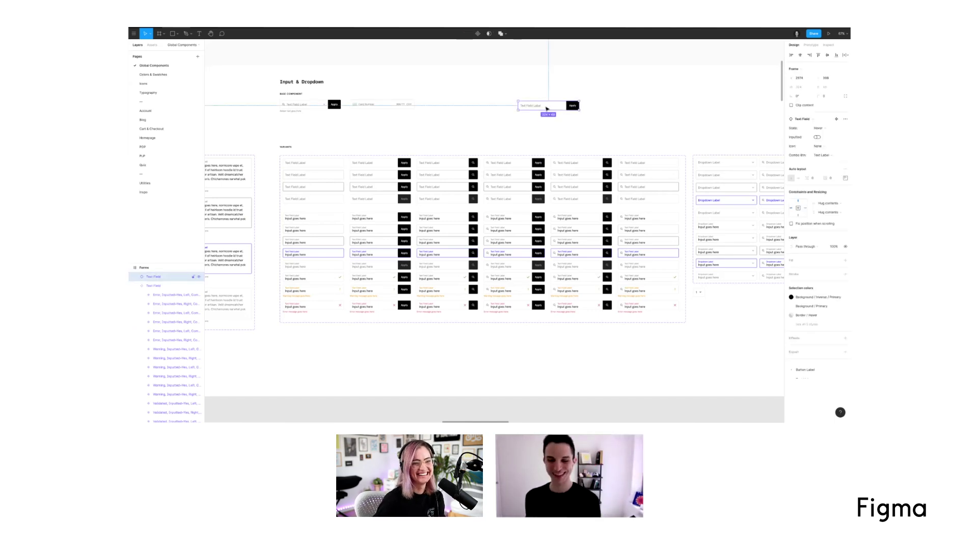
{"action": "key", "text": "Delete"}
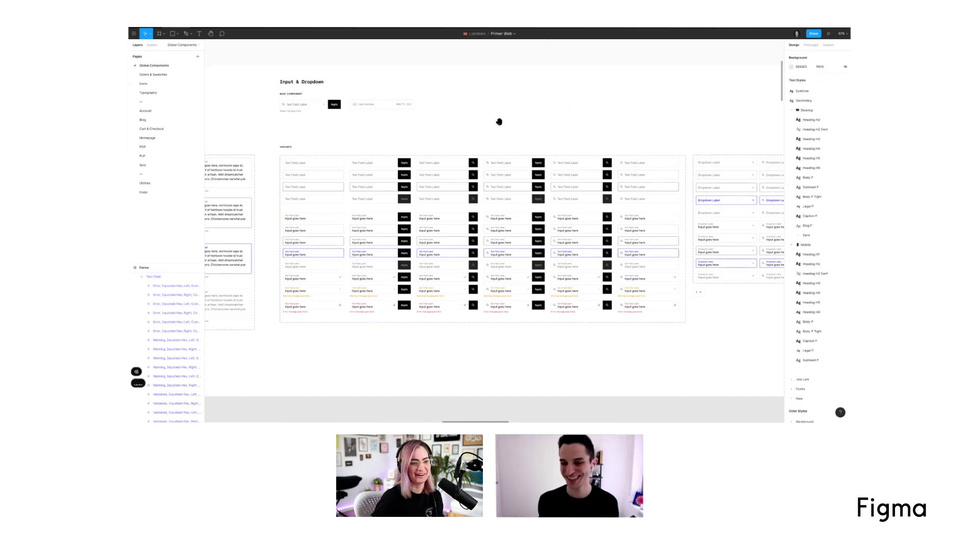
- Look over the Forms components and inspect the code properties of the default text field variant with left icon and text-label combo button
{"action": "scroll", "coordinate": [502, 122], "scroll_direction": "right", "scroll_amount": 4}
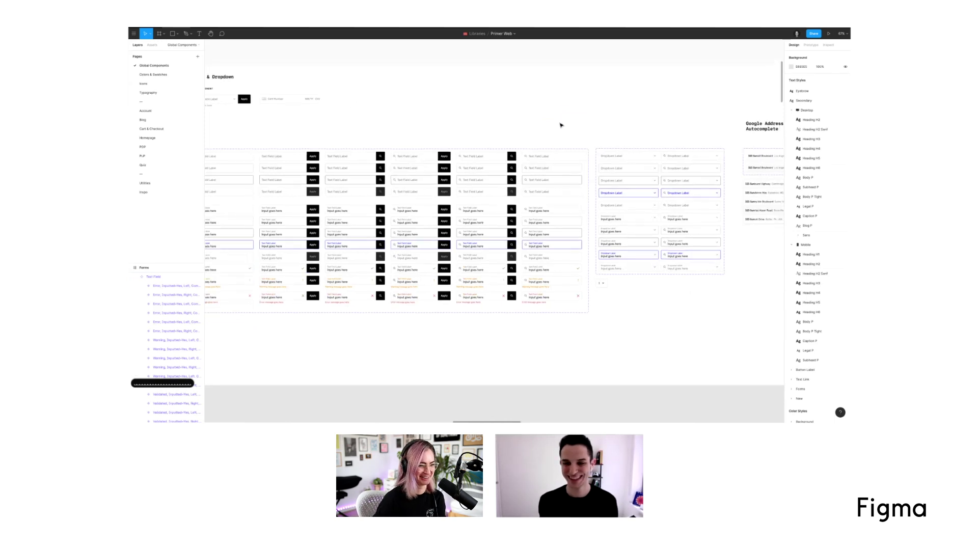
{"action": "scroll", "coordinate": [561, 124], "scroll_direction": "down", "scroll_amount": 5}
{"action": "left_click_drag", "start_coordinate": [588, 109], "coordinate": [519, 161]}
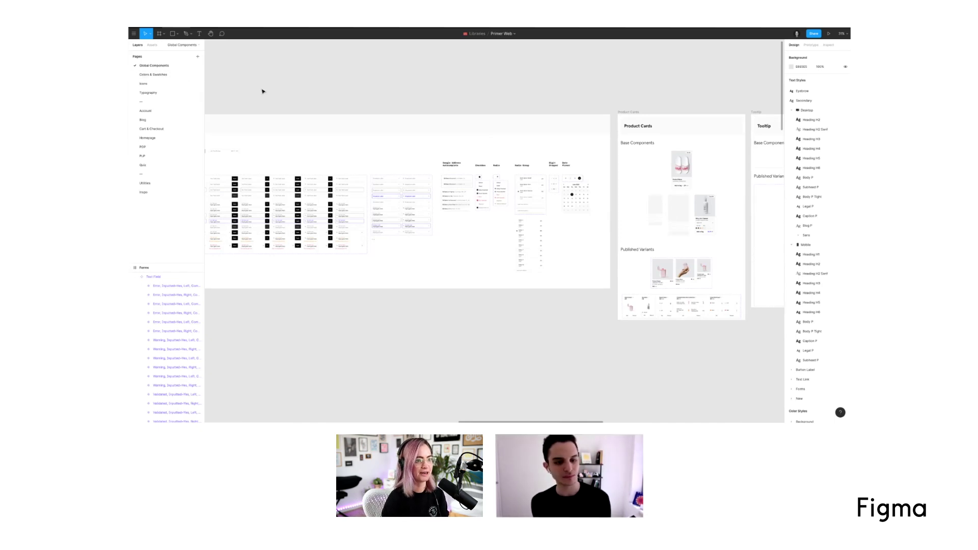
{"action": "scroll", "coordinate": [263, 91], "scroll_direction": "up", "scroll_amount": 2}
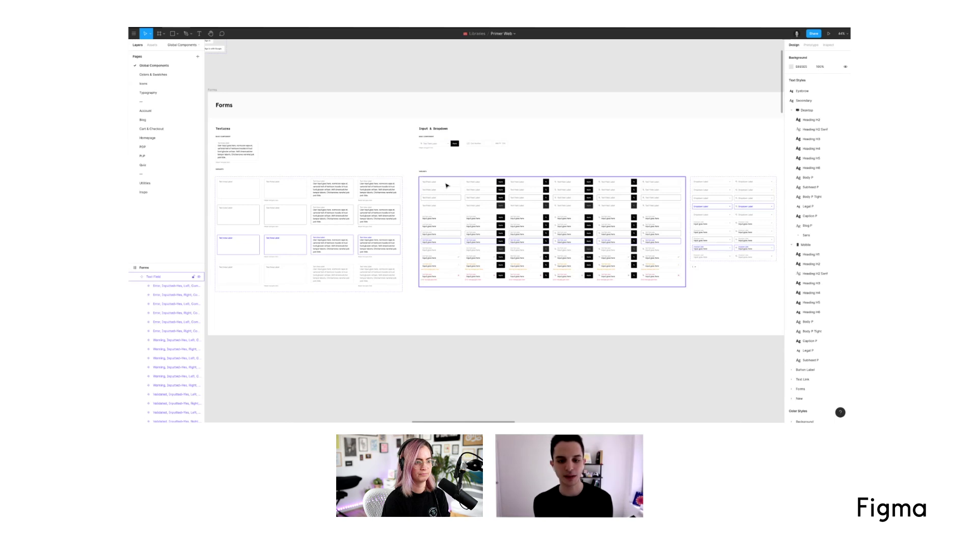
{"action": "double_click", "coordinate": [447, 185]}
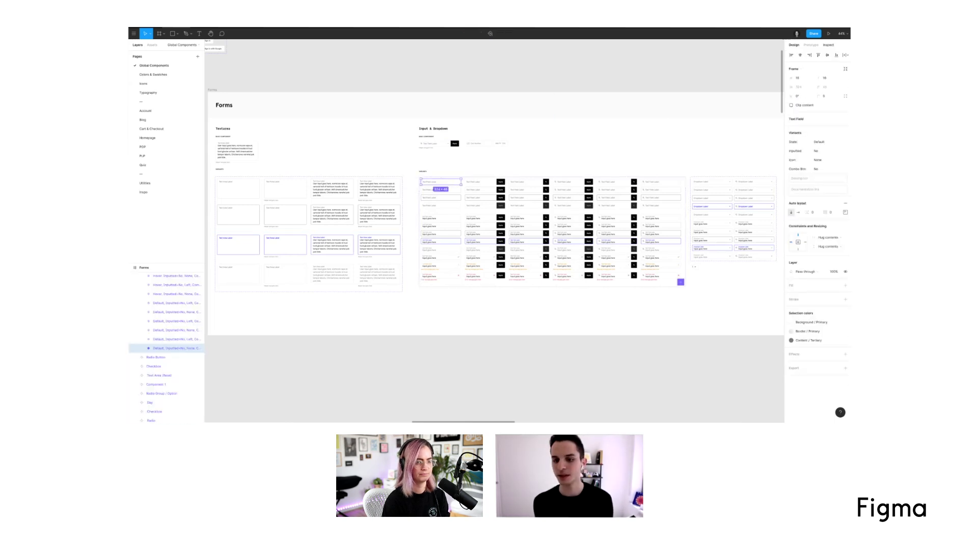
{"action": "key", "text": "alt+0"}
{"action": "left_click", "coordinate": [565, 182]}
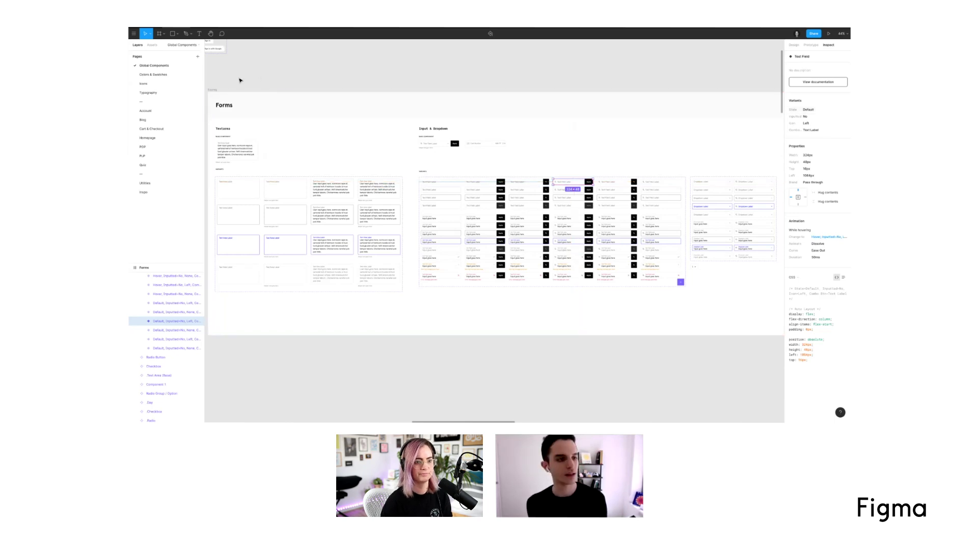
- Open the Colors & Swatches page and examine the colour swatches in the Primitives frame
{"action": "left_click", "coordinate": [170, 77]}
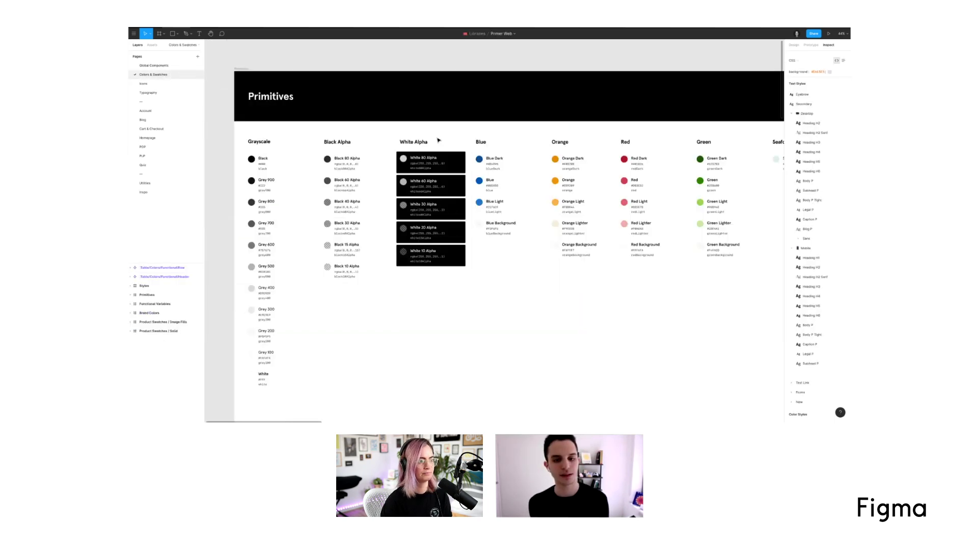
{"action": "scroll", "coordinate": [586, 156], "scroll_direction": "left", "scroll_amount": 10}
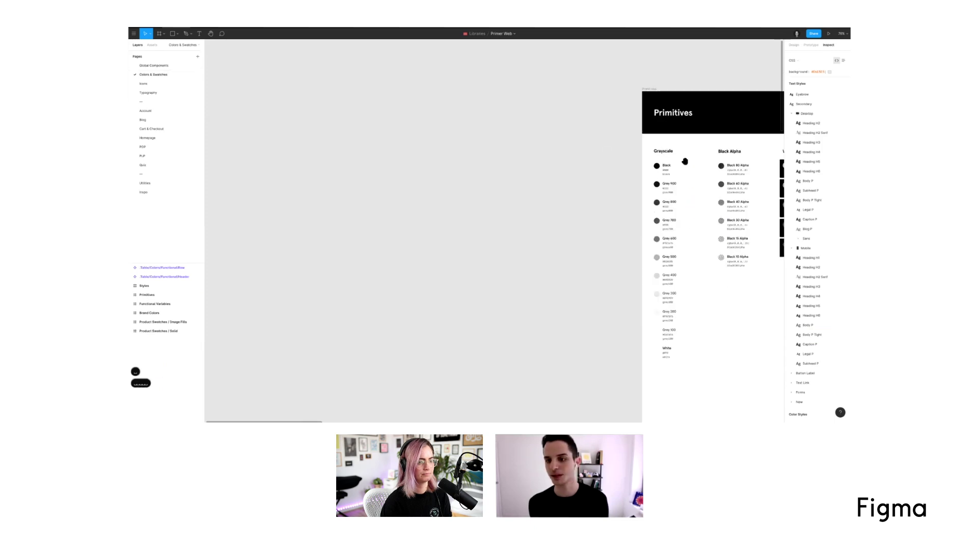
{"action": "scroll", "coordinate": [607, 158], "scroll_direction": "left", "scroll_amount": 10}
{"action": "scroll", "coordinate": [278, 135], "scroll_direction": "down", "scroll_amount": 3}
{"action": "scroll", "coordinate": [273, 144], "scroll_direction": "up", "scroll_amount": 1}
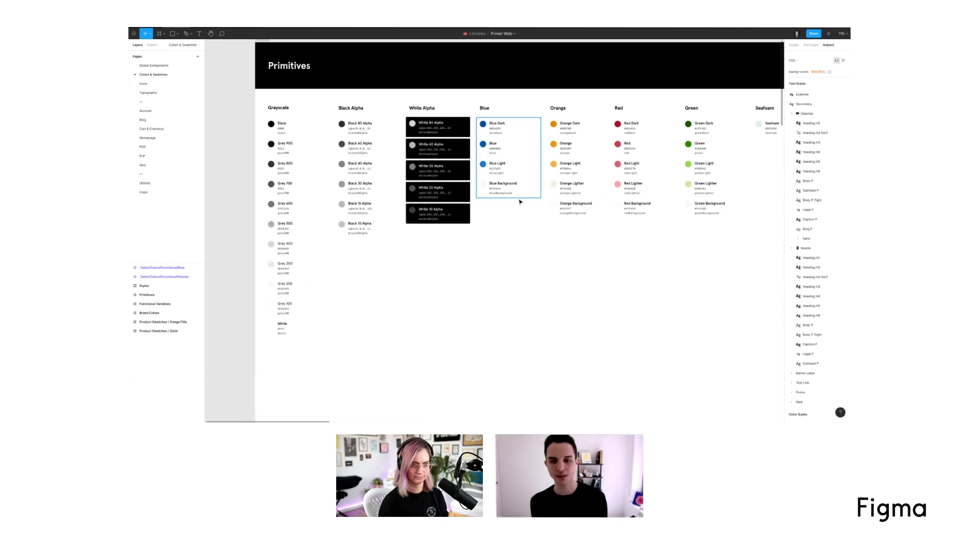
{"action": "scroll", "coordinate": [662, 203], "scroll_direction": "up", "scroll_amount": 1}
{"action": "scroll", "coordinate": [662, 203], "scroll_direction": "right", "scroll_amount": 5}
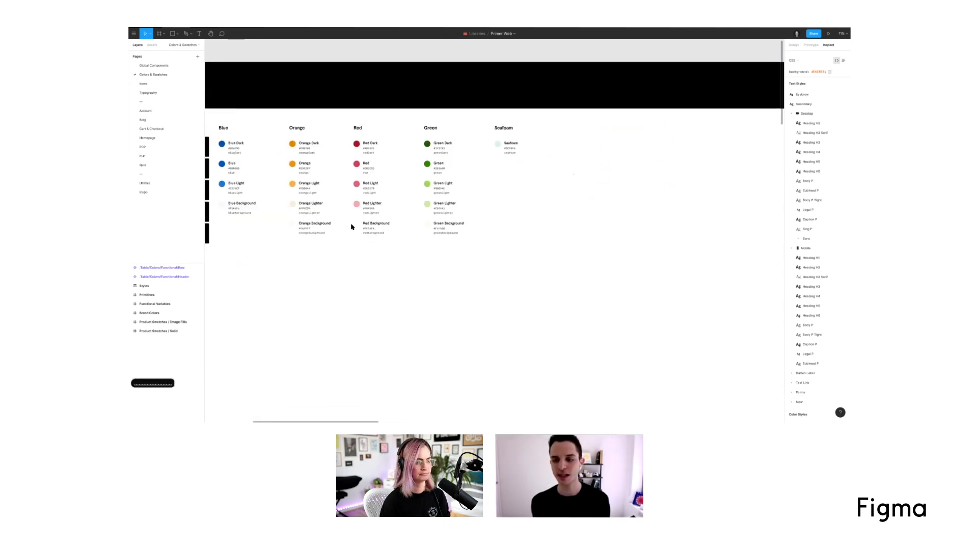
- Examine the background, content and border colours in the Functional Colors frame
{"action": "scroll", "coordinate": [351, 227], "scroll_direction": "right", "scroll_amount": 15}
{"action": "scroll", "coordinate": [351, 227], "scroll_direction": "down", "scroll_amount": 1}
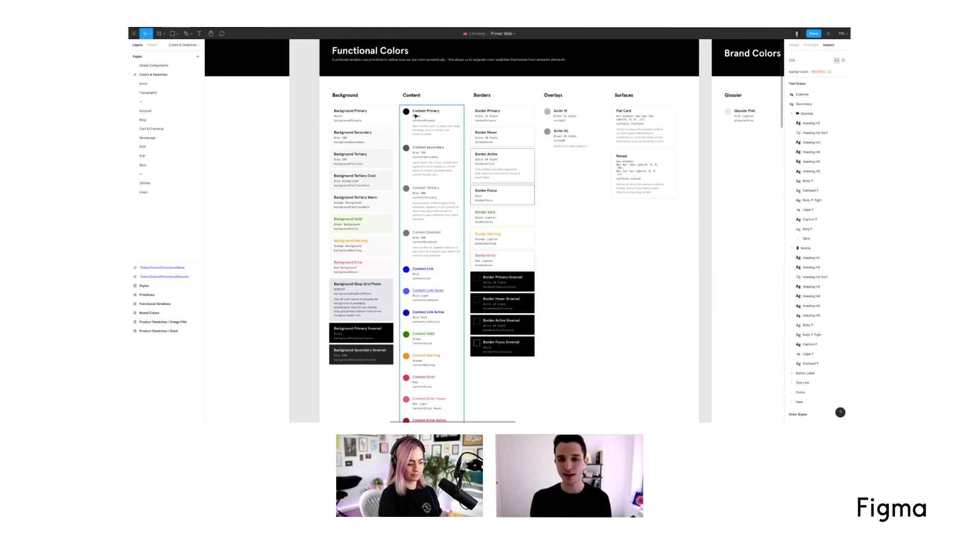
{"action": "scroll", "coordinate": [415, 116], "scroll_direction": "down", "scroll_amount": 2}
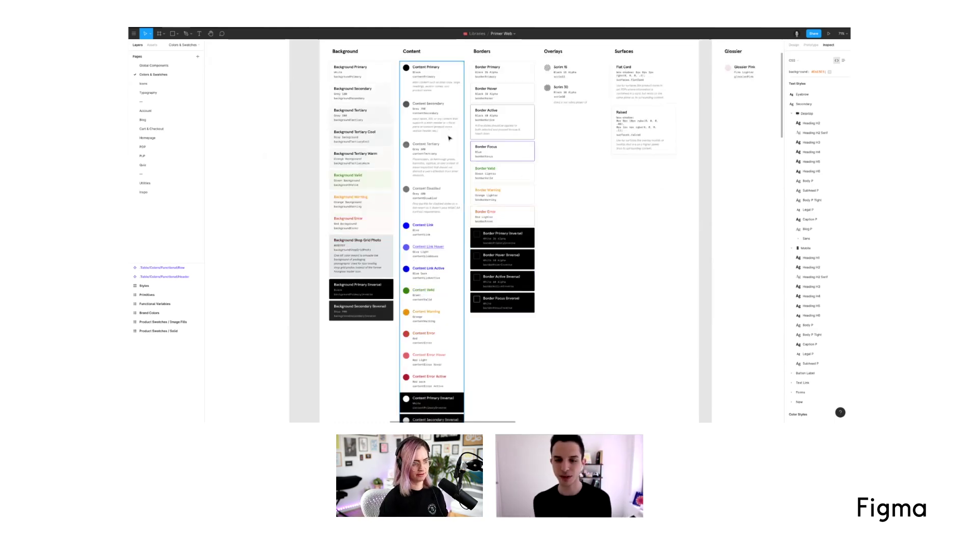
{"action": "scroll", "coordinate": [567, 143], "scroll_direction": "up", "scroll_amount": 2}
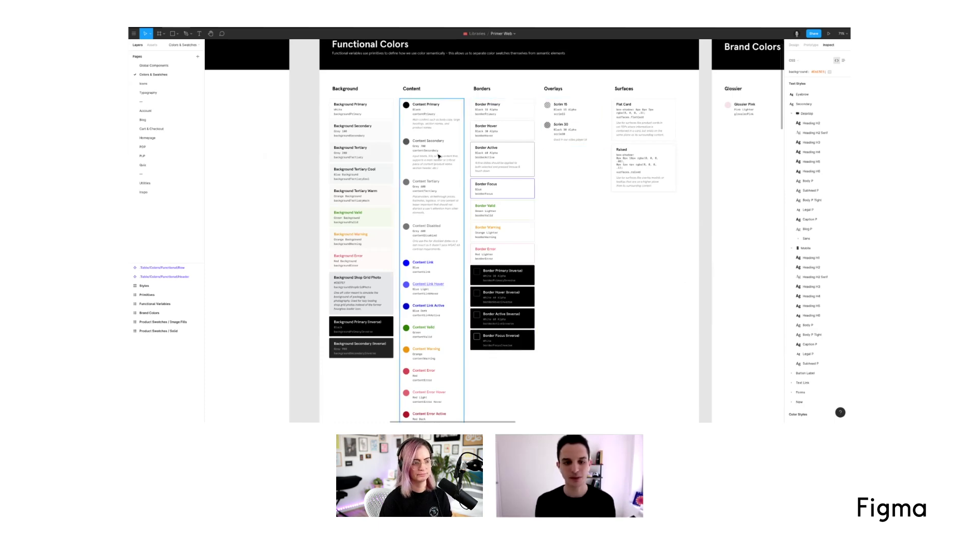
- Read the Content Secondary usage description up close and inspect the contentSecondary and borderActive token labels
{"action": "scroll", "coordinate": [407, 148], "scroll_direction": "up", "scroll_amount": 5}
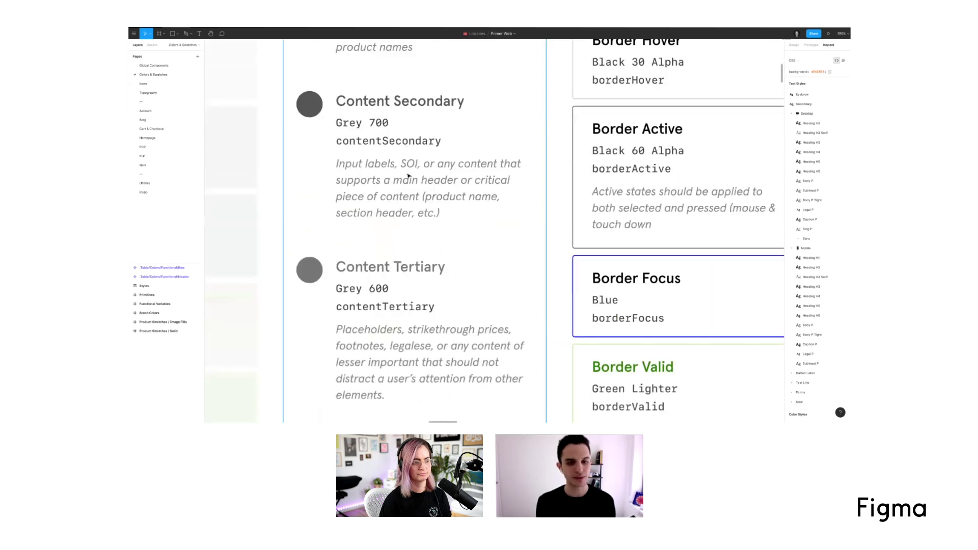
{"action": "scroll", "coordinate": [407, 147], "scroll_direction": "up", "scroll_amount": 3}
{"action": "left_click", "coordinate": [395, 214]}
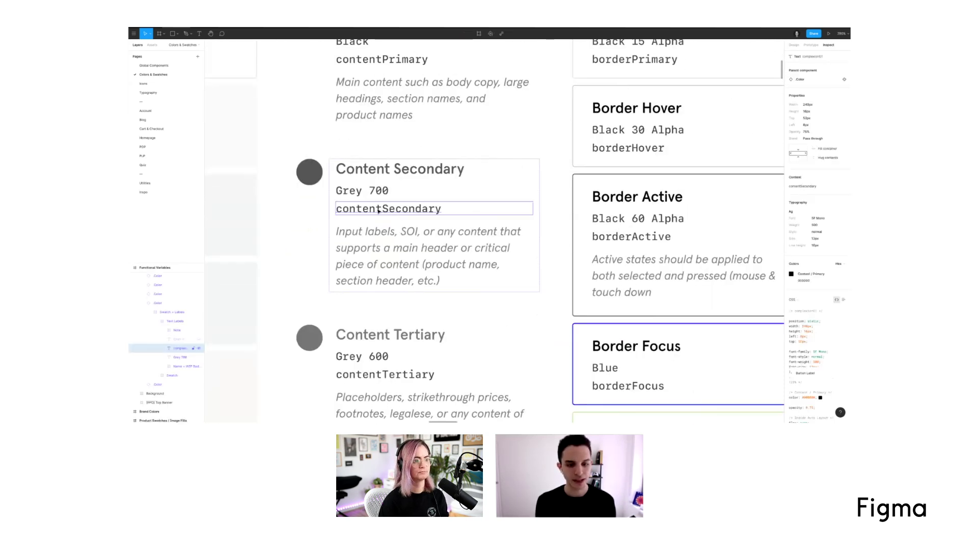
{"action": "left_click", "coordinate": [345, 230]}
{"action": "scroll", "coordinate": [345, 231], "scroll_direction": "up", "scroll_amount": 1}
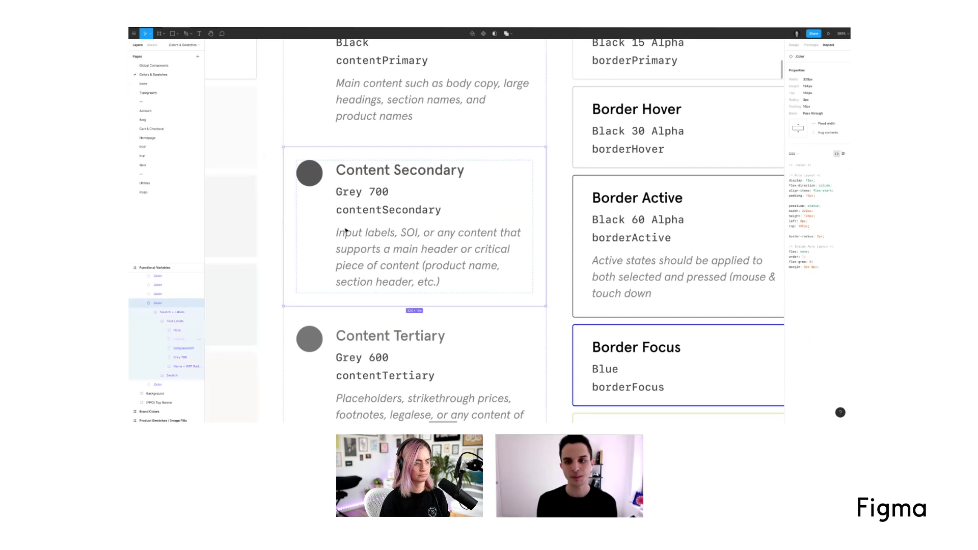
{"action": "left_click", "coordinate": [648, 236]}
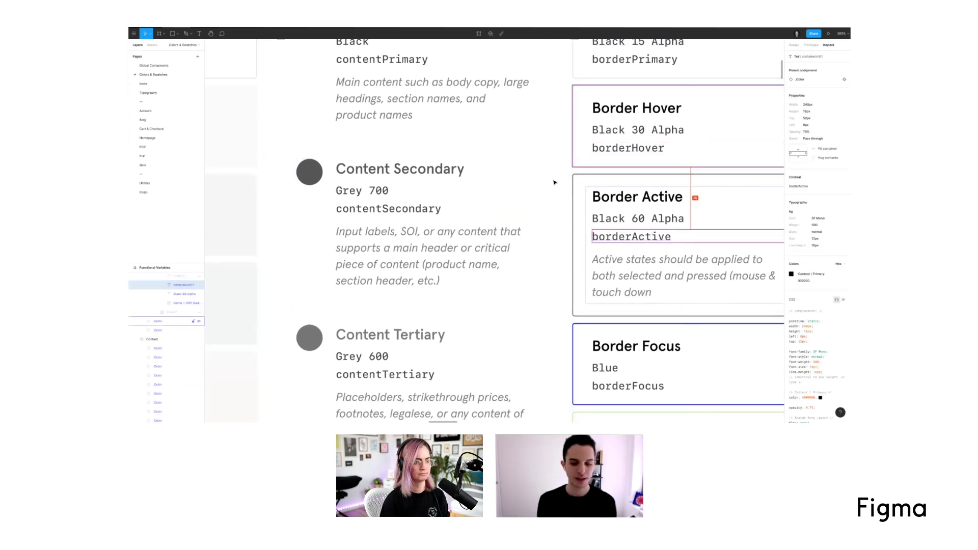
- Review the remaining functional colours, including the inverse ones, and examine the Brand Colors and Product Swatches frames
{"action": "scroll", "coordinate": [554, 183], "scroll_direction": "down", "scroll_amount": 5}
{"action": "scroll", "coordinate": [664, 211], "scroll_direction": "up", "scroll_amount": 3}
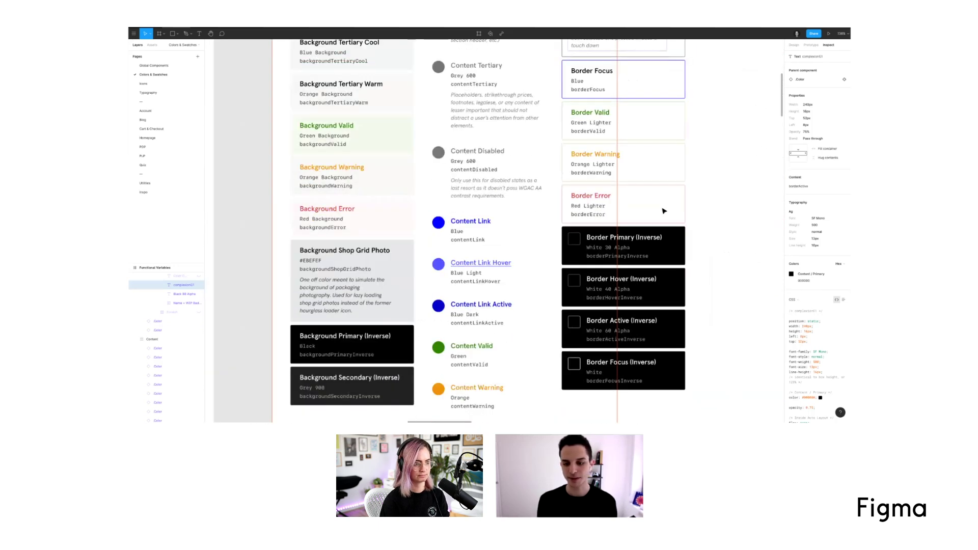
{"action": "scroll", "coordinate": [663, 211], "scroll_direction": "down", "scroll_amount": 3}
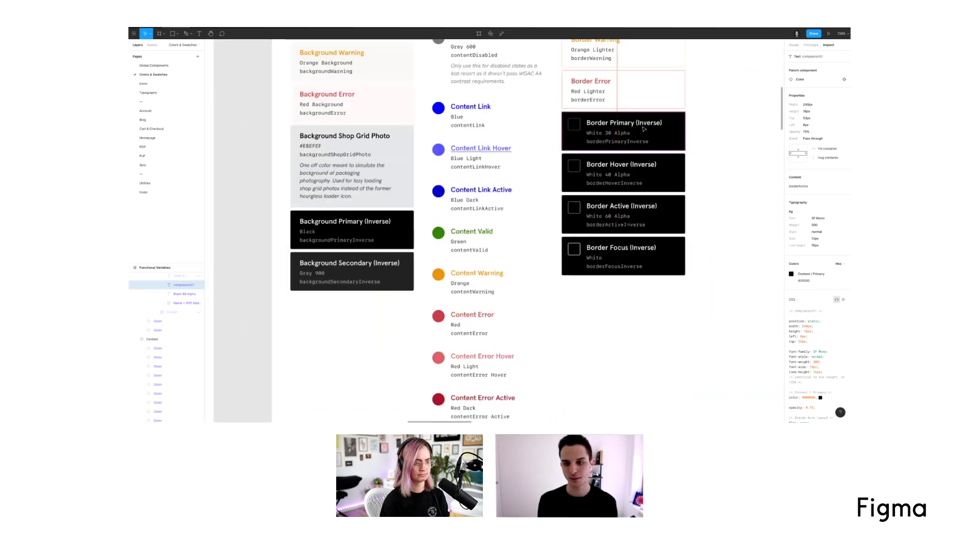
{"action": "scroll", "coordinate": [631, 246], "scroll_direction": "down", "scroll_amount": 5}
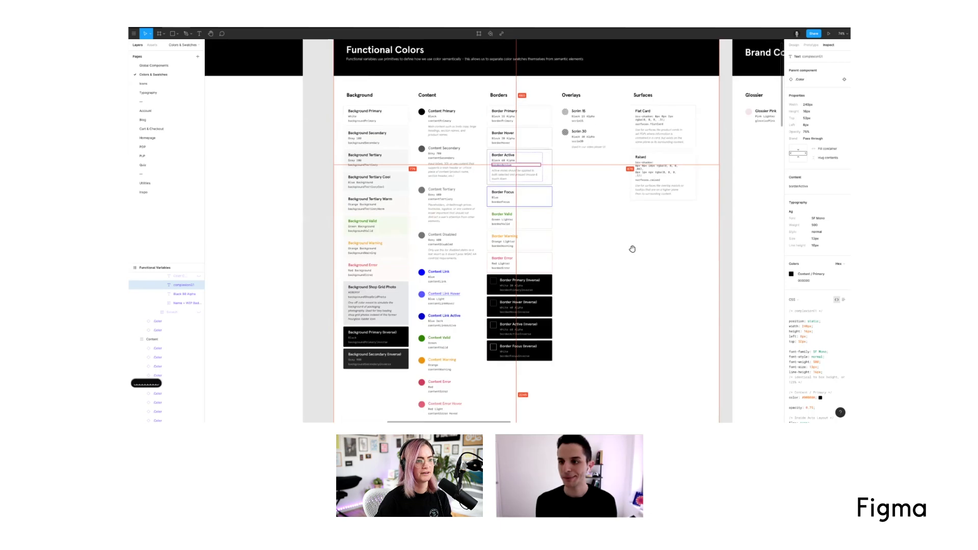
{"action": "scroll", "coordinate": [668, 251], "scroll_direction": "right", "scroll_amount": 8}
{"action": "scroll", "coordinate": [574, 256], "scroll_direction": "right", "scroll_amount": 6}
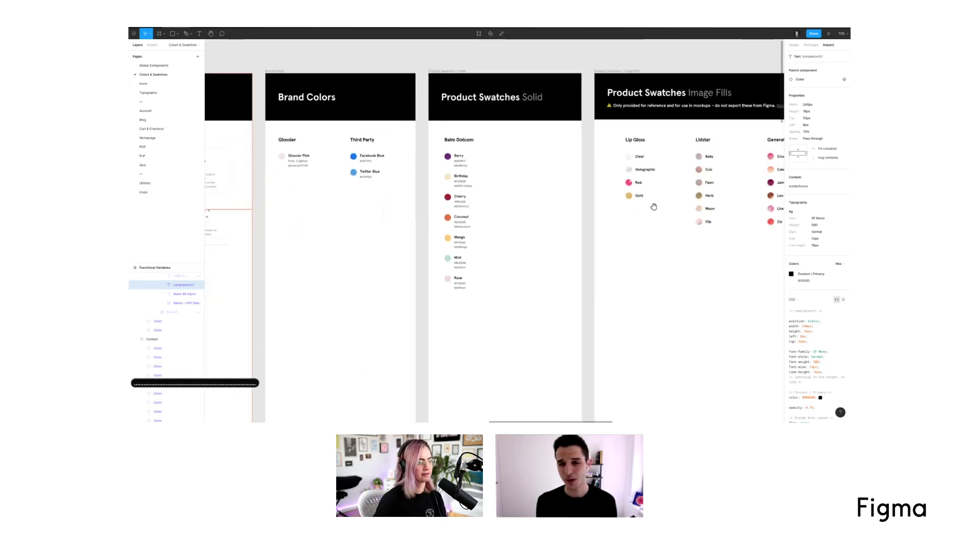
{"action": "left_click_drag", "start_coordinate": [653, 206], "coordinate": [637, 206]}
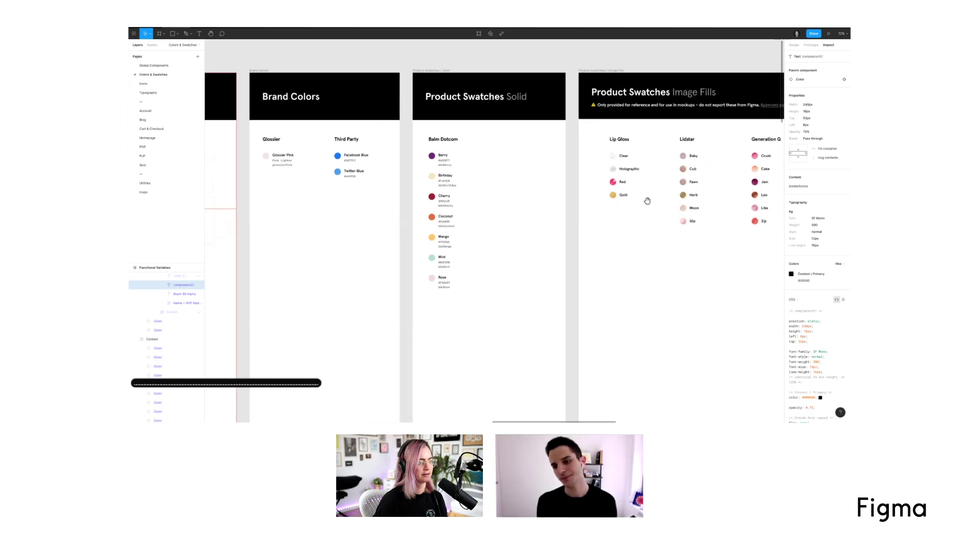
- Examine the Balm Dotcom, Lip Gloss, Lidstar and Generation G product swatches and the matching colour styles in the file's style list
{"action": "scroll", "coordinate": [732, 170], "scroll_direction": "right", "scroll_amount": 2}
{"action": "scroll", "coordinate": [744, 180], "scroll_direction": "up", "scroll_amount": 5}
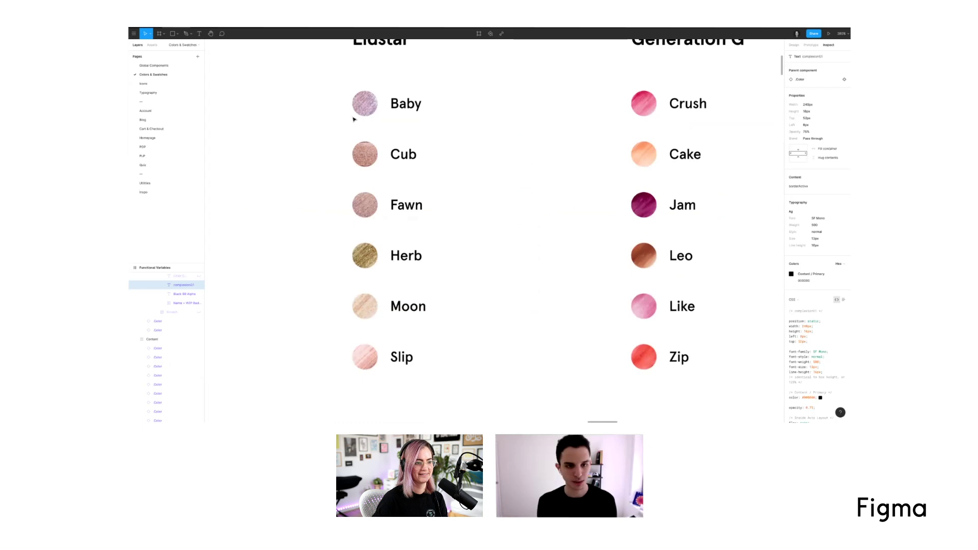
{"action": "scroll", "coordinate": [290, 223], "scroll_direction": "down", "scroll_amount": 2}
{"action": "scroll", "coordinate": [698, 218], "scroll_direction": "down", "scroll_amount": 2}
{"action": "scroll", "coordinate": [694, 218], "scroll_direction": "left", "scroll_amount": 5}
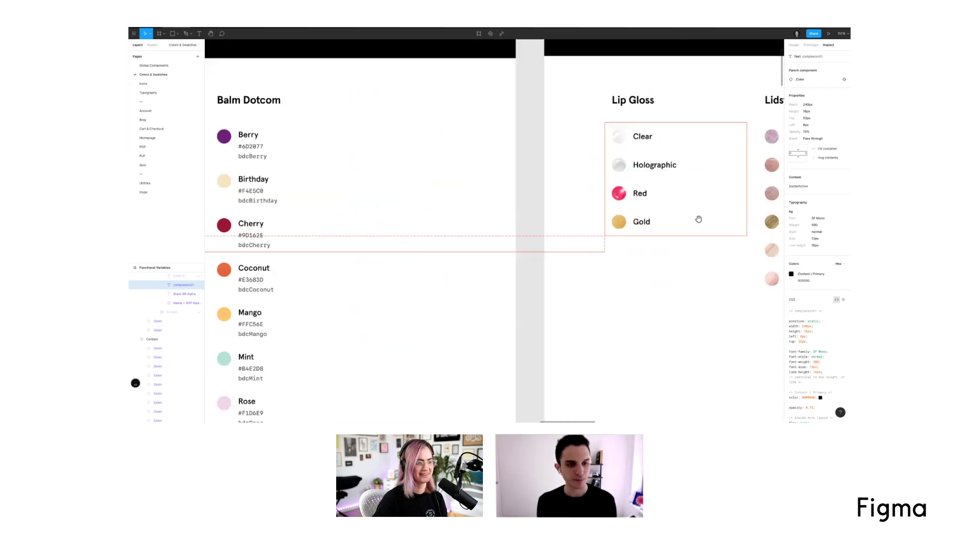
{"action": "scroll", "coordinate": [343, 168], "scroll_direction": "right", "scroll_amount": 1}
{"action": "scroll", "coordinate": [318, 160], "scroll_direction": "left", "scroll_amount": 2}
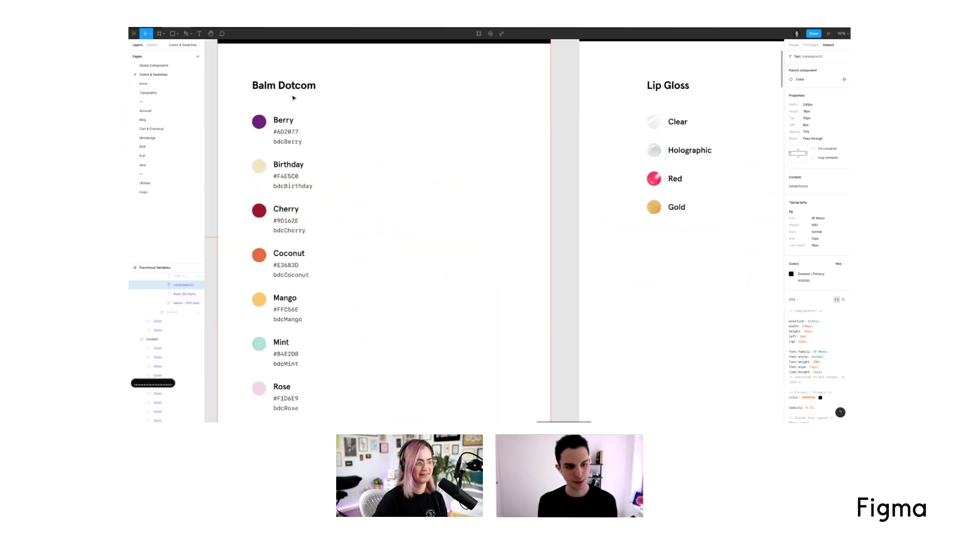
{"action": "scroll", "coordinate": [567, 230], "scroll_direction": "right", "scroll_amount": 2}
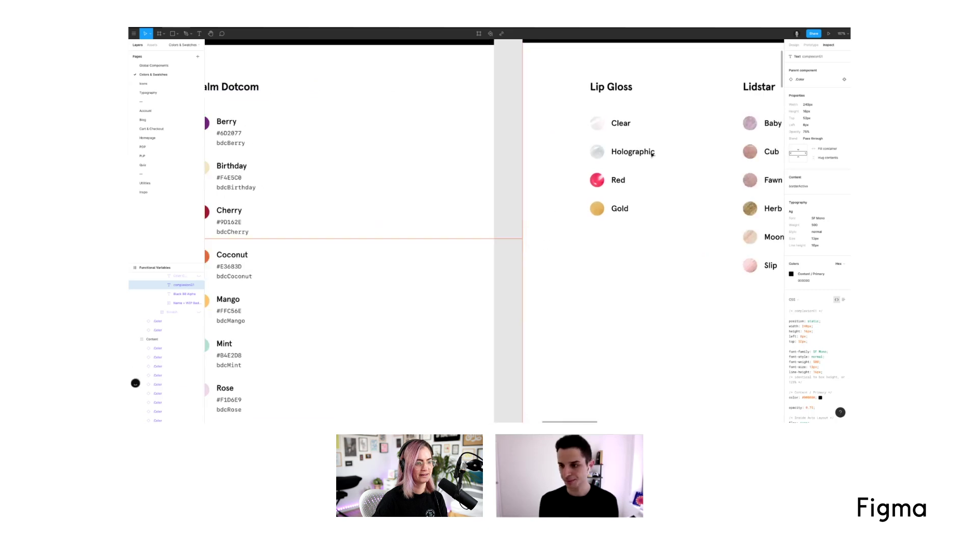
{"action": "key", "text": "Escape"}
{"action": "scroll", "coordinate": [815, 229], "scroll_direction": "down", "scroll_amount": 3}
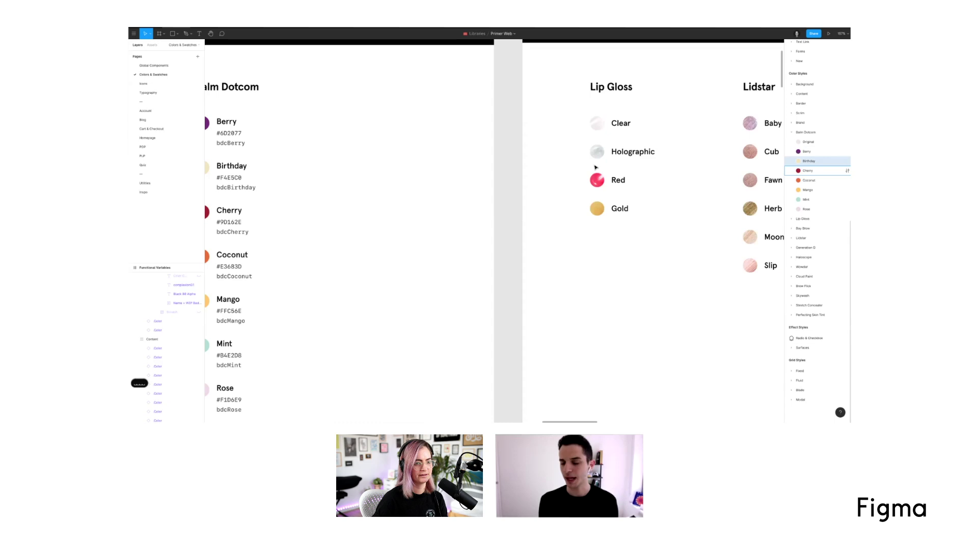
- Draw a small square frame on the empty canvas above the Product Swatches frames
{"action": "scroll", "coordinate": [482, 61], "scroll_direction": "up", "scroll_amount": 5}
{"action": "key", "text": "c"}
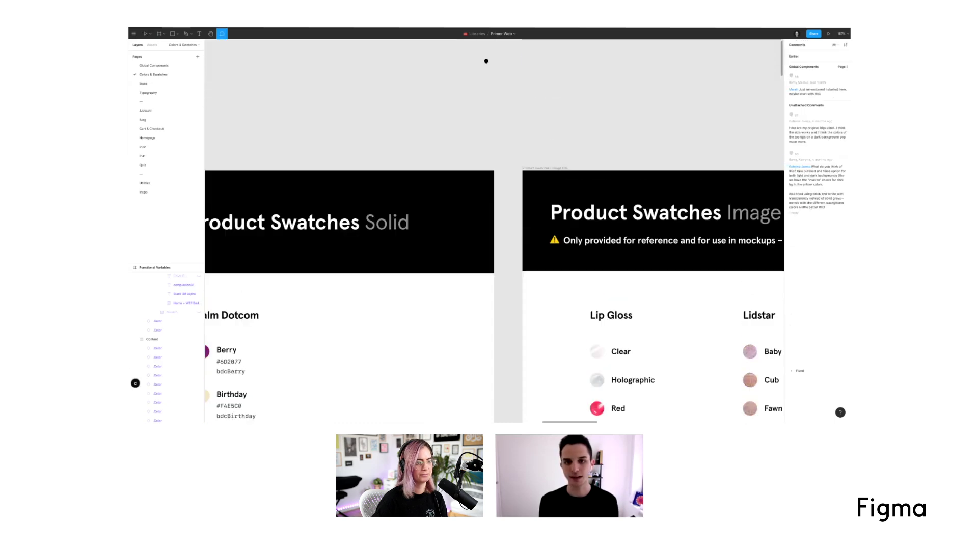
{"action": "key", "text": "v"}
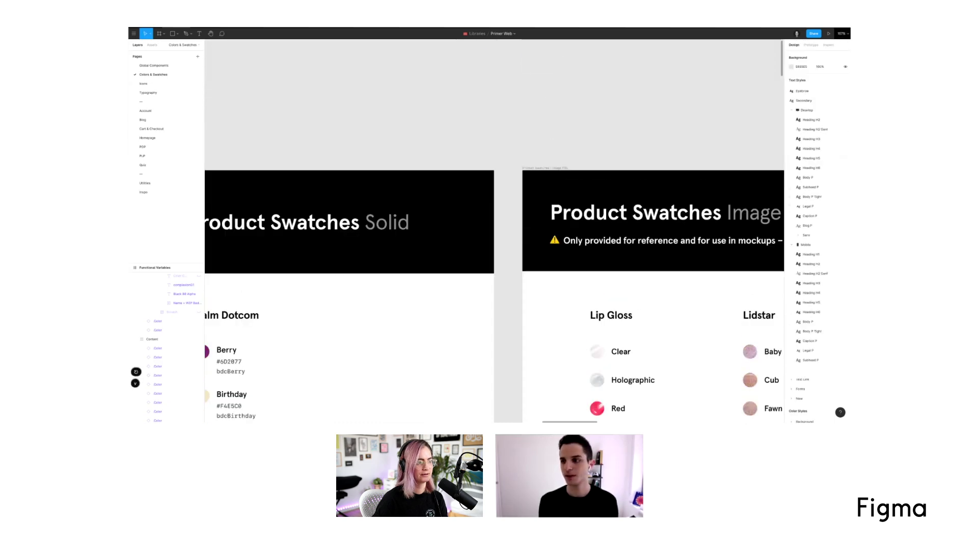
{"action": "key", "text": "f"}
{"action": "left_click_drag", "start_coordinate": [472, 77], "coordinate": [512, 116]}
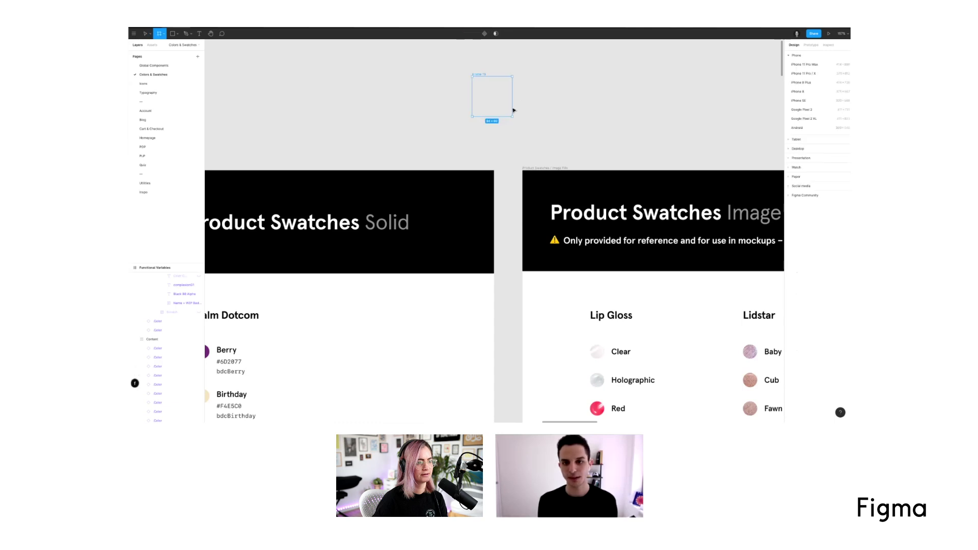
- Fill the new square frame with the Lidstar / Fawn colour style
{"action": "left_click", "coordinate": [836, 169]}
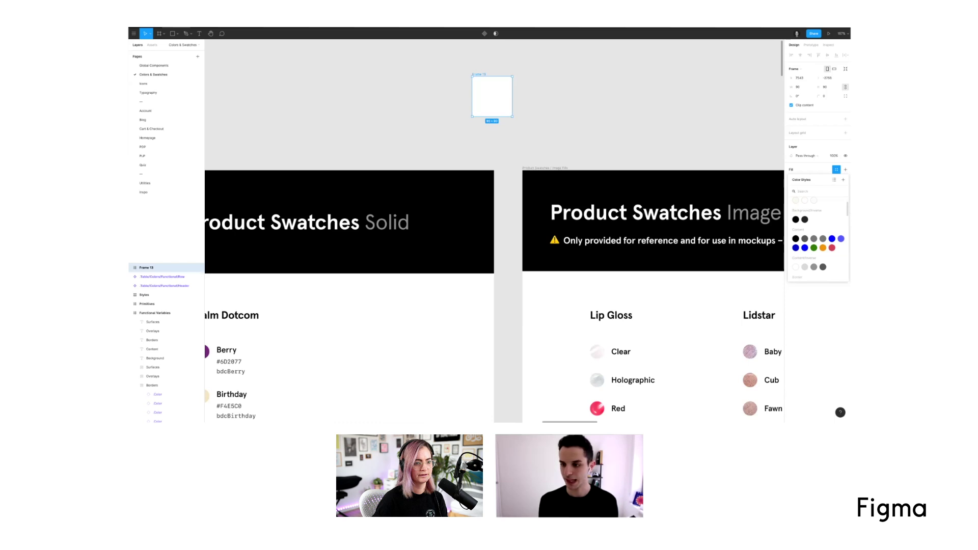
{"action": "scroll", "coordinate": [817, 234], "scroll_direction": "down", "scroll_amount": 6}
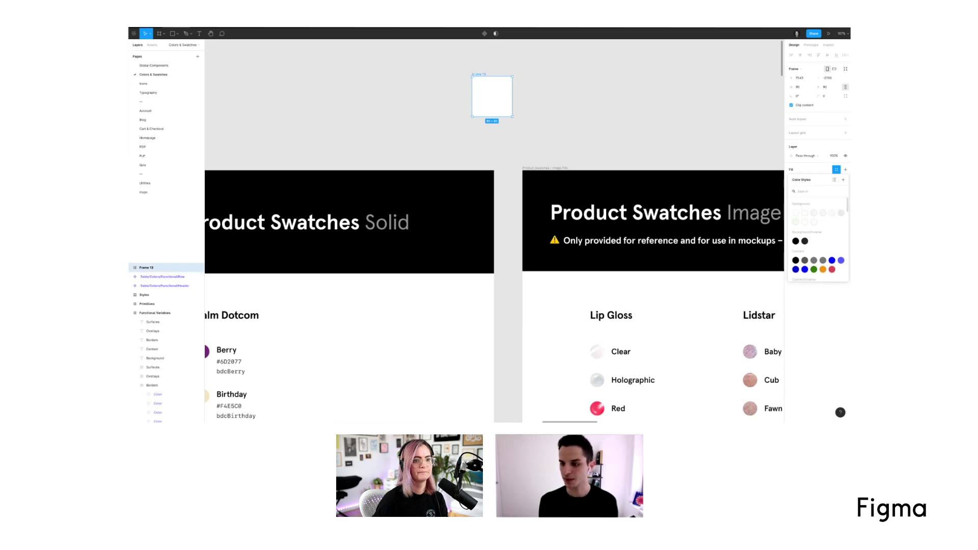
{"action": "scroll", "coordinate": [817, 234], "scroll_direction": "down", "scroll_amount": 5}
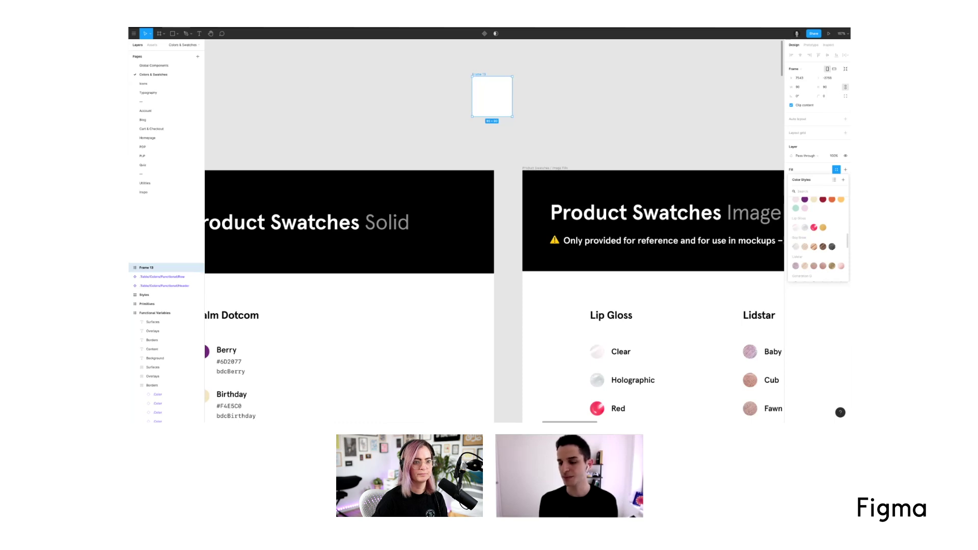
{"action": "scroll", "coordinate": [817, 234], "scroll_direction": "down", "scroll_amount": 2}
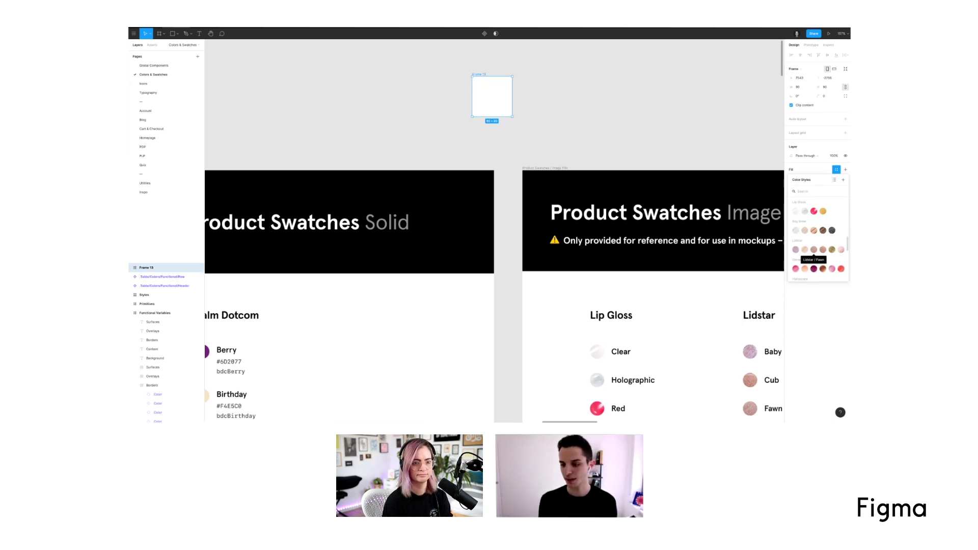
{"action": "left_click", "coordinate": [814, 249]}
- Shrink the Fawn frame to 20 by 20 and set its corner radius to 9999 to make a circular swatch
{"action": "left_click", "coordinate": [526, 101]}
{"action": "left_click", "coordinate": [507, 117]}
{"action": "left_click_drag", "start_coordinate": [513, 116], "coordinate": [498, 102]}
{"action": "left_click", "coordinate": [826, 96]}
{"action": "type", "text": "9999"}
{"action": "key", "text": "Return"}
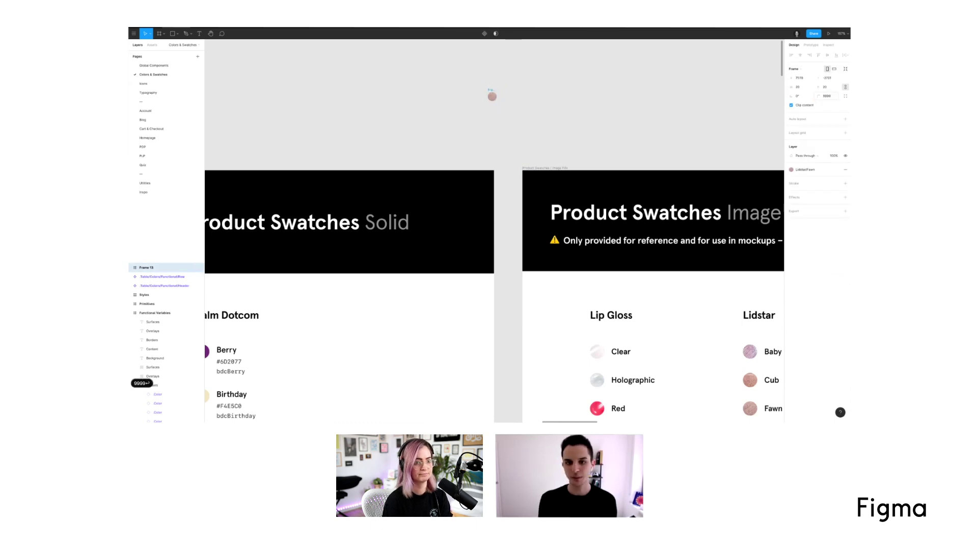
- Duplicate the circular swatch just beside the original and wrap both circles in an auto layout frame
{"action": "left_click", "coordinate": [481, 91]}
{"action": "left_click_drag", "start_coordinate": [492, 96], "coordinate": [502, 96]}
{"action": "left_click_drag", "start_coordinate": [481, 84], "coordinate": [550, 116]}
{"action": "key", "text": "ctrl+alt+g"}
- Set the second circle's fill to the Lidstar / Herb style and move the pair just above the Product Swatches Image Fills frame
{"action": "left_click", "coordinate": [504, 97]}
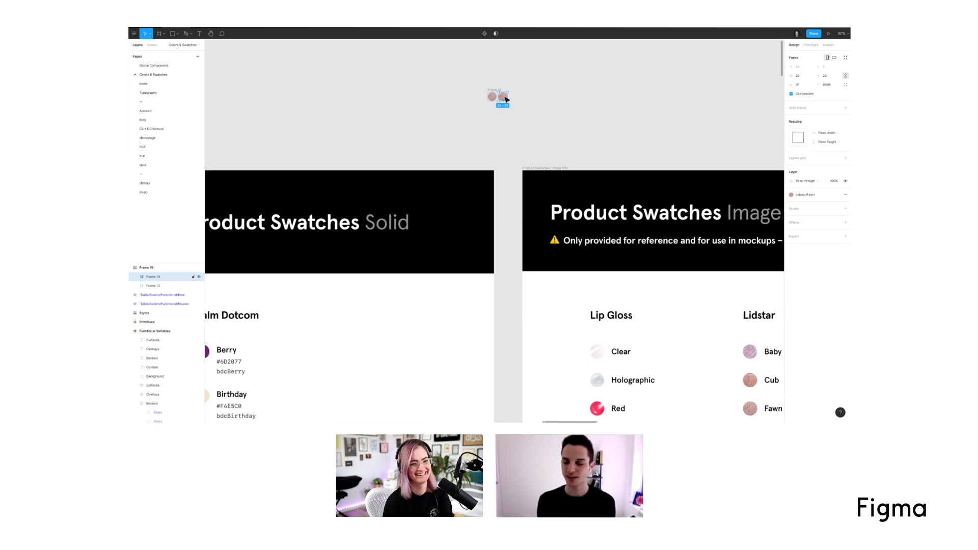
{"action": "left_click", "coordinate": [791, 194]}
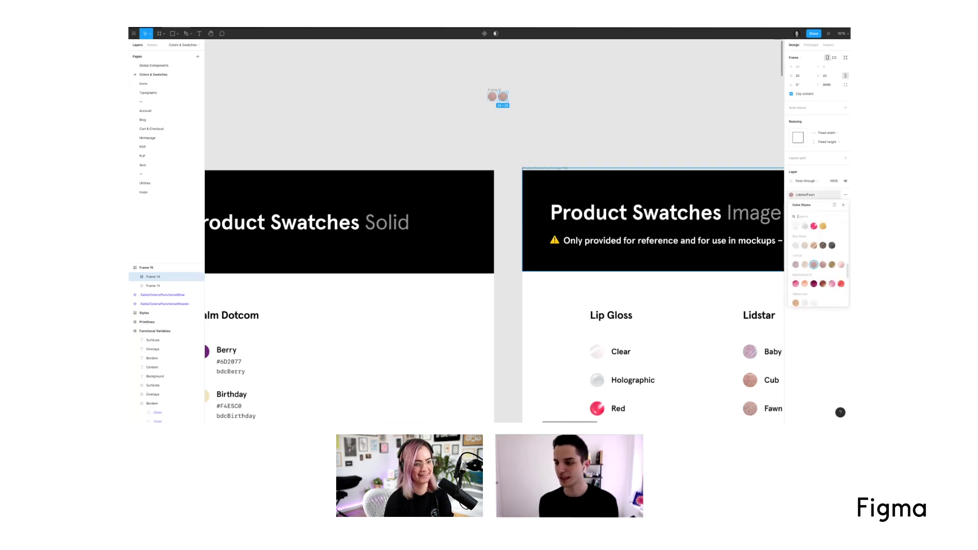
{"action": "left_click", "coordinate": [822, 265]}
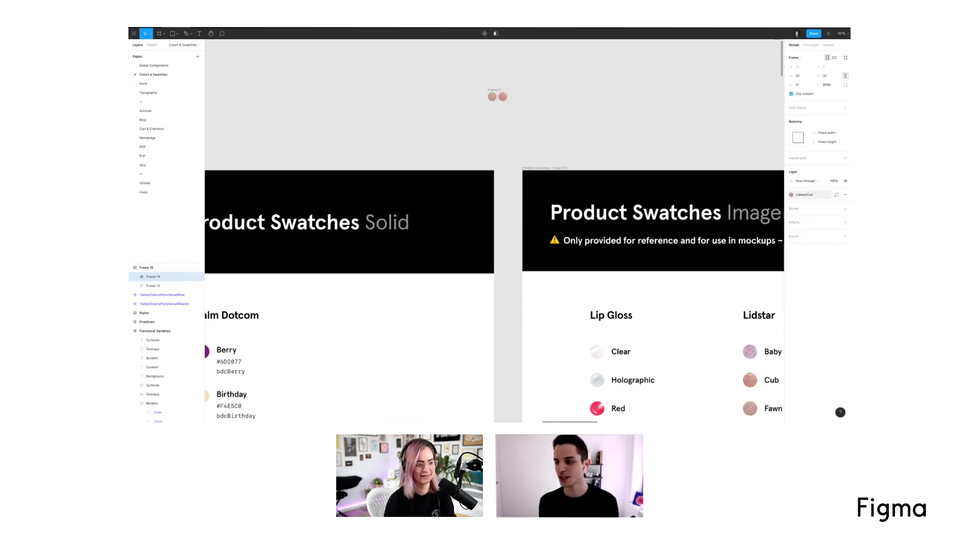
{"action": "left_click", "coordinate": [484, 114]}
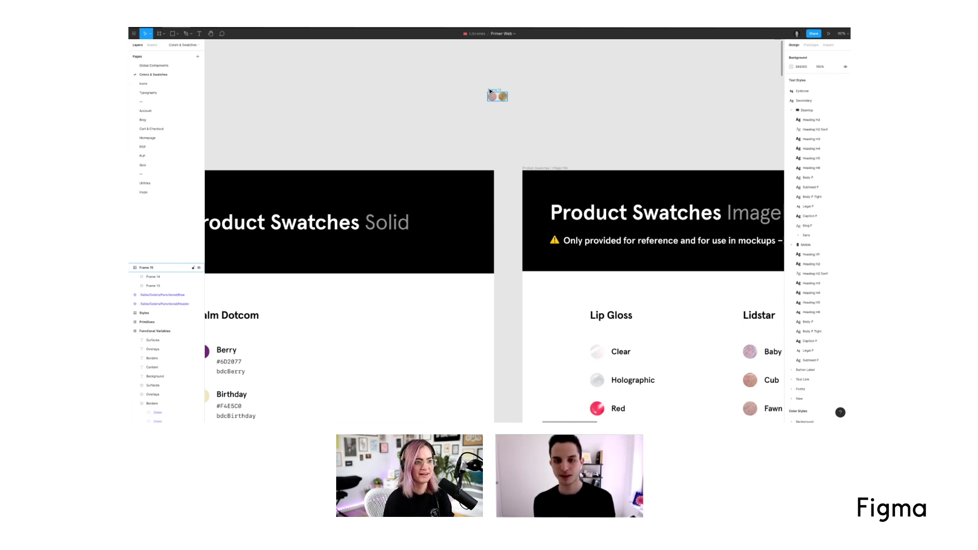
{"action": "left_click_drag", "start_coordinate": [496, 95], "coordinate": [528, 117]}
- Examine the Product Swatches Image Fills frame and inspect the fill style of the Lip Gloss Clear swatch
{"action": "scroll", "coordinate": [553, 142], "scroll_direction": "down", "scroll_amount": 2}
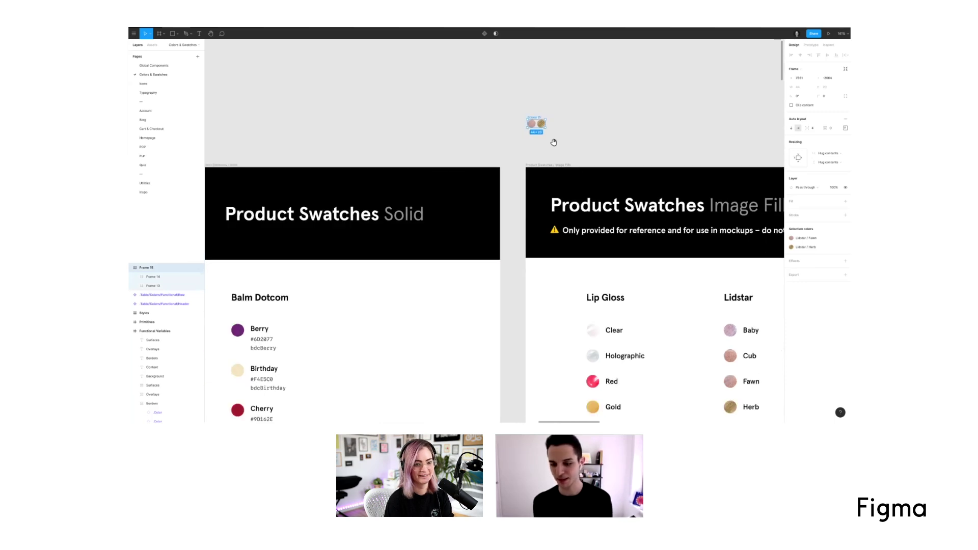
{"action": "scroll", "coordinate": [509, 133], "scroll_direction": "right", "scroll_amount": 5}
{"action": "scroll", "coordinate": [509, 133], "scroll_direction": "down", "scroll_amount": 3}
{"action": "scroll", "coordinate": [598, 285], "scroll_direction": "down", "scroll_amount": 1}
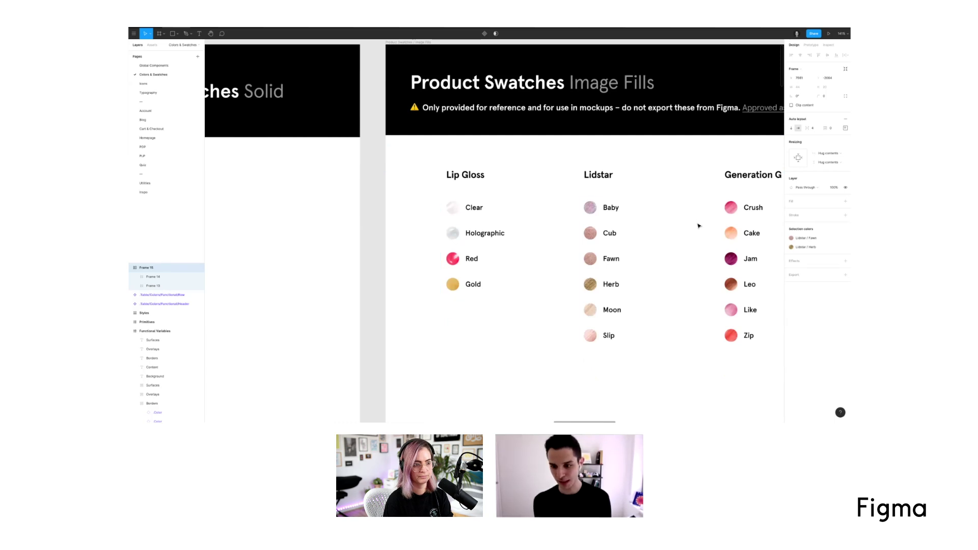
{"action": "scroll", "coordinate": [699, 224], "scroll_direction": "down", "scroll_amount": 2}
{"action": "scroll", "coordinate": [674, 240], "scroll_direction": "up", "scroll_amount": 1}
{"action": "scroll", "coordinate": [675, 240], "scroll_direction": "right", "scroll_amount": 1}
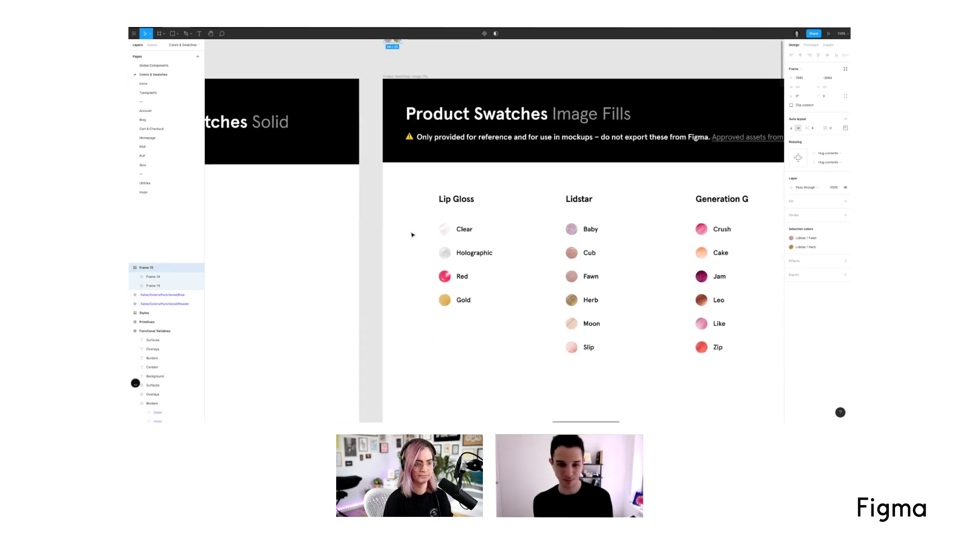
{"action": "left_click", "coordinate": [447, 232]}
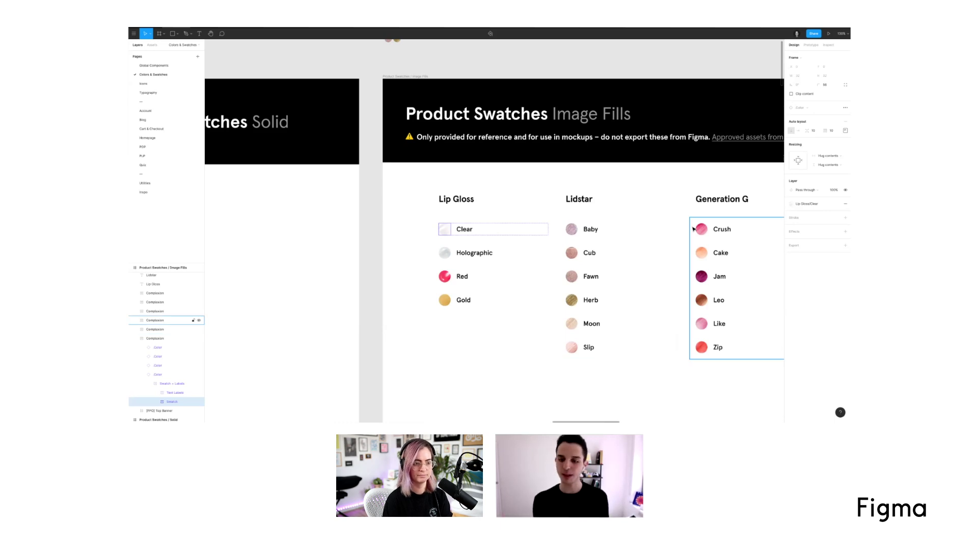
{"action": "scroll", "coordinate": [692, 229], "scroll_direction": "up", "scroll_amount": 1}
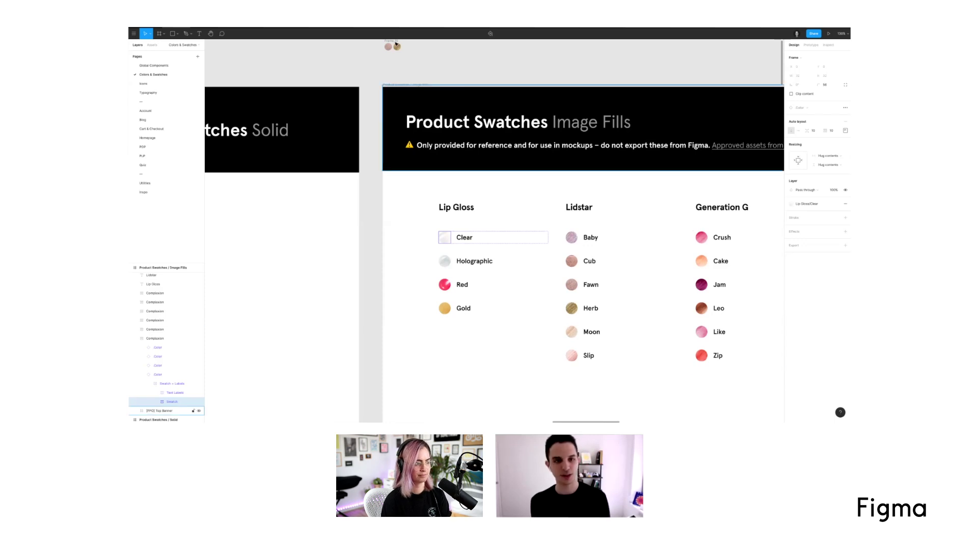
{"action": "scroll", "coordinate": [395, 61], "scroll_direction": "up", "scroll_amount": 1}
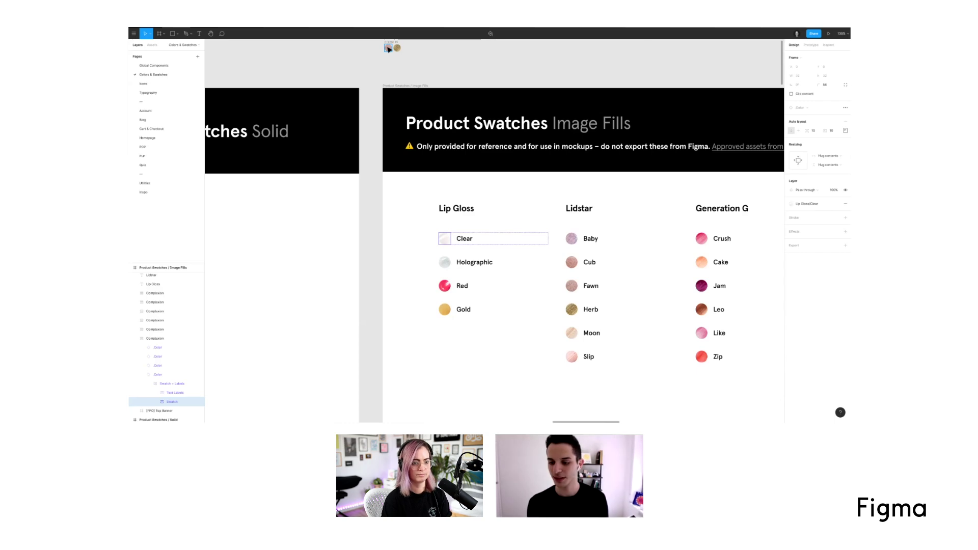
- Delete the sample frame with the two circular swatches above the Image Fills frame
{"action": "left_click", "coordinate": [389, 49]}
{"action": "scroll", "coordinate": [390, 48], "scroll_direction": "up", "scroll_amount": 1}
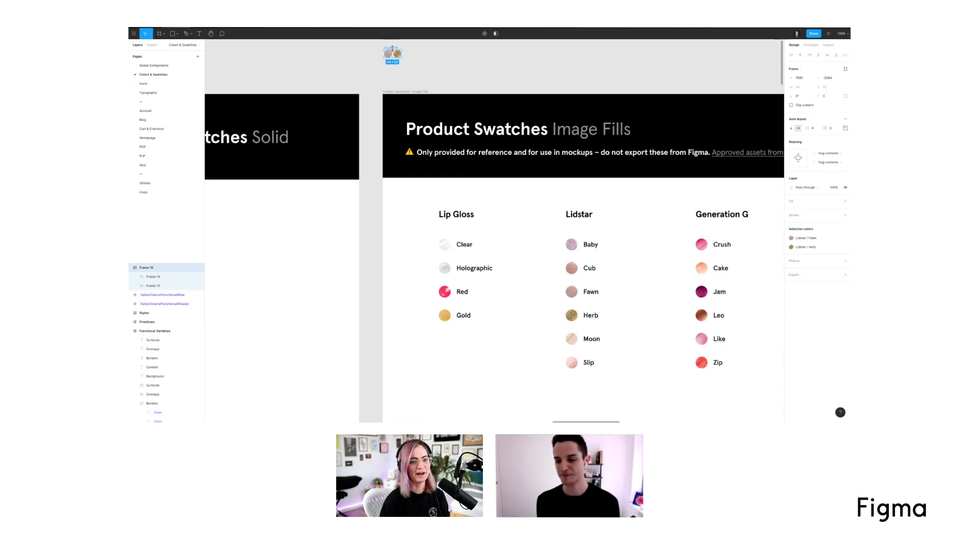
{"action": "key", "text": "Escape"}
- Review the full set of image-fill swatches, from Lip Gloss through Stretch Concealer and Perfecting Skin Tint
{"action": "scroll", "coordinate": [522, 159], "scroll_direction": "down", "scroll_amount": 2}
{"action": "scroll", "coordinate": [522, 159], "scroll_direction": "down", "scroll_amount": 5}
{"action": "scroll", "coordinate": [512, 232], "scroll_direction": "up", "scroll_amount": 3}
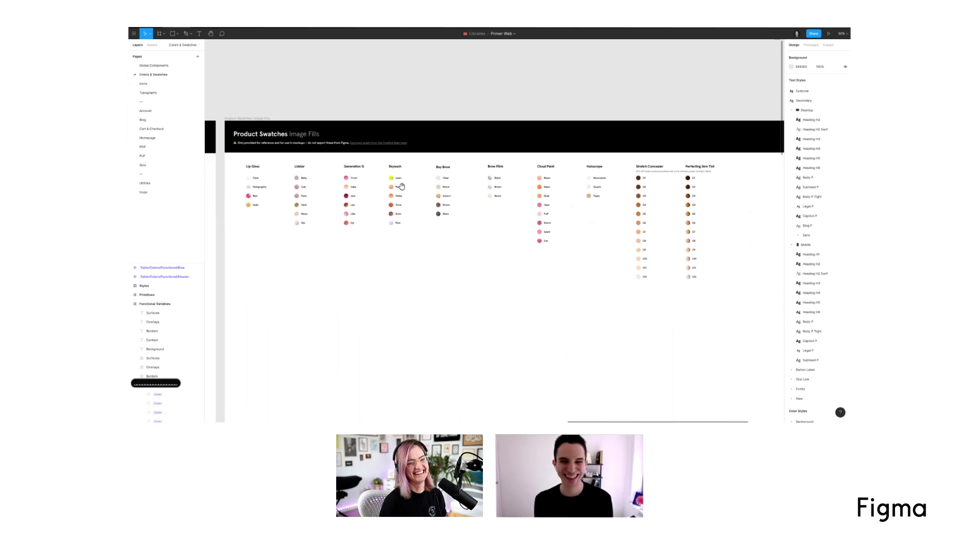
{"action": "scroll", "coordinate": [401, 187], "scroll_direction": "down", "scroll_amount": 1}
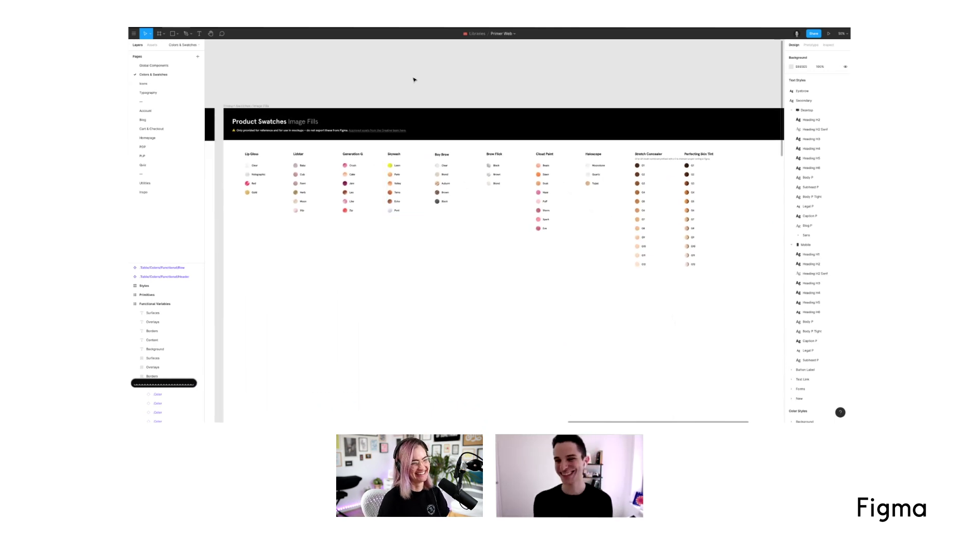
{"action": "scroll", "coordinate": [427, 80], "scroll_direction": "left", "scroll_amount": 2}
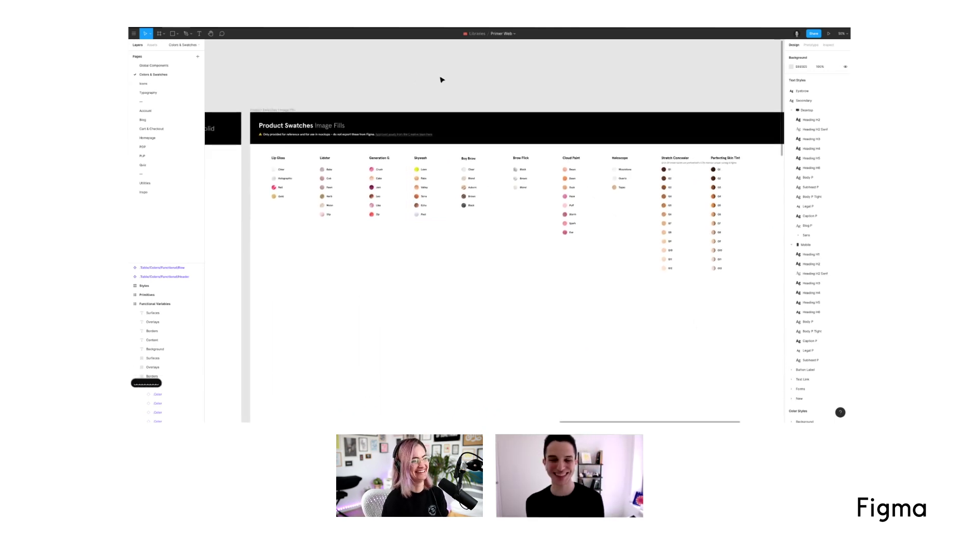
{"action": "scroll", "coordinate": [441, 84], "scroll_direction": "up", "scroll_amount": 2}
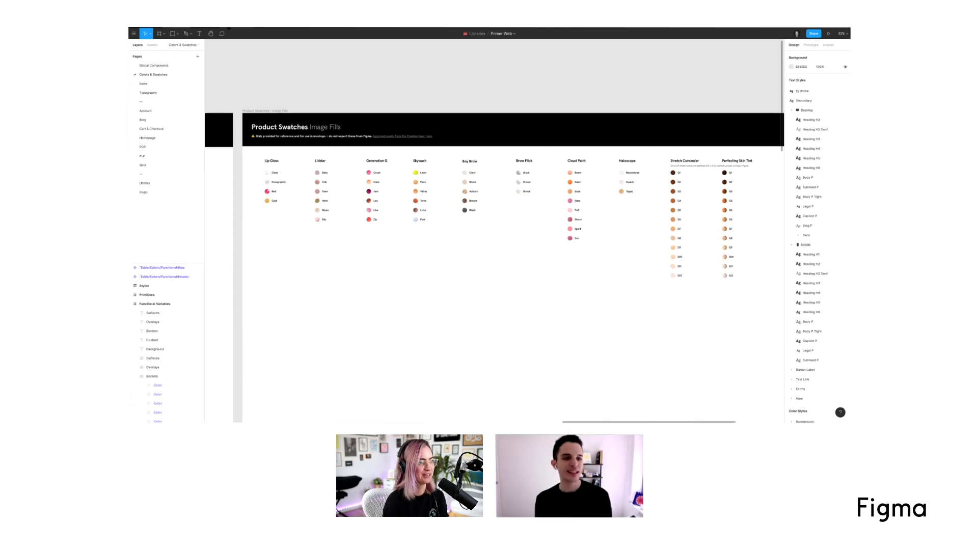
- Create a new design file and search the library assets for Skywash
{"action": "key", "text": "ctrl+n"}
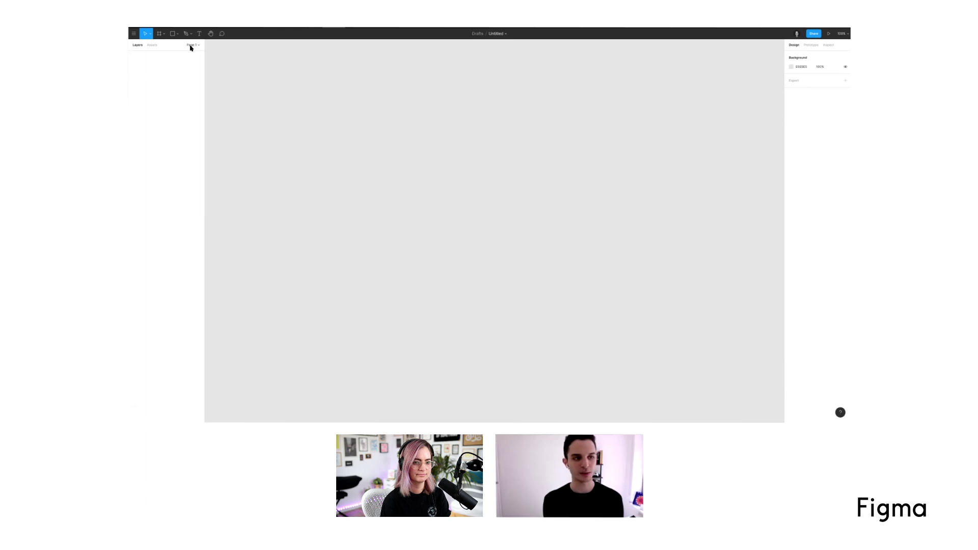
{"action": "left_click", "coordinate": [152, 46]}
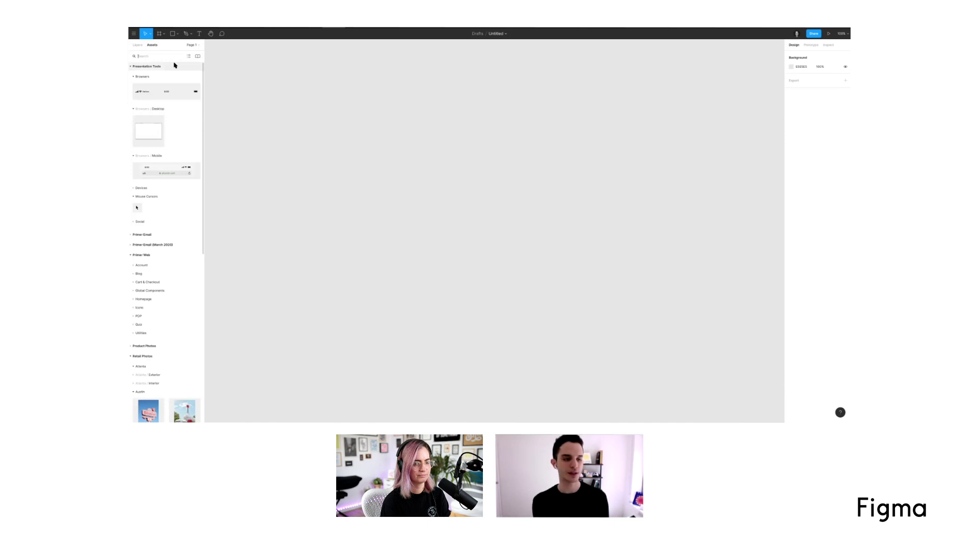
{"action": "type", "text": "Skywash"}
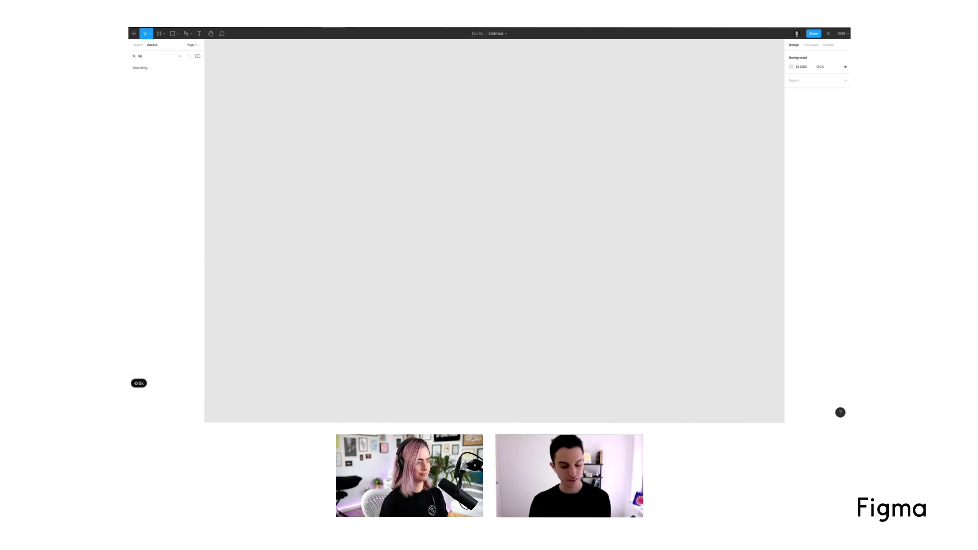
- Place the Skywash product photo component on the blank canvas
{"action": "left_click_drag", "start_coordinate": [148, 94], "coordinate": [533, 190]}
{"action": "left_click", "coordinate": [349, 192]}
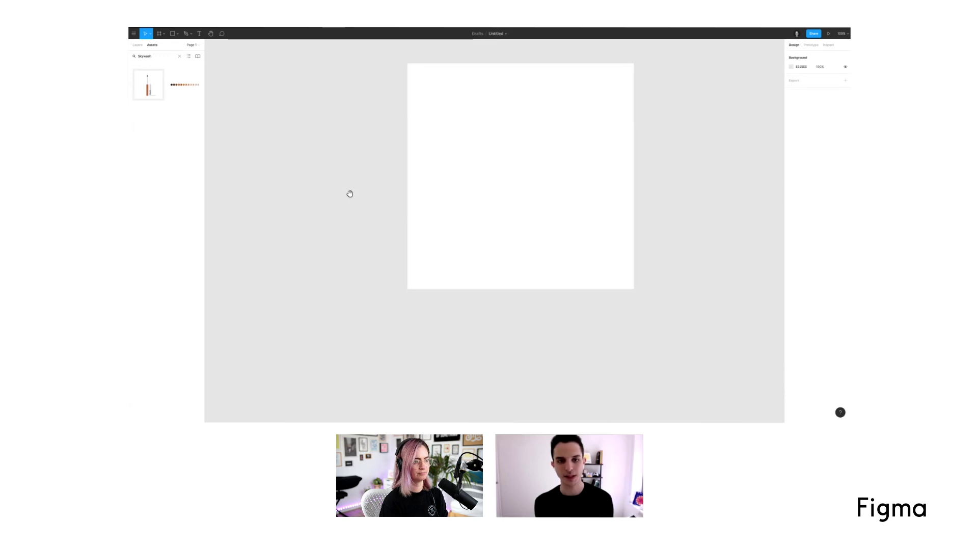
{"action": "scroll", "coordinate": [320, 133], "scroll_direction": "up", "scroll_amount": 1}
- Set the shot of the Skywash product photo to In Hand
{"action": "left_click", "coordinate": [163, 58]}
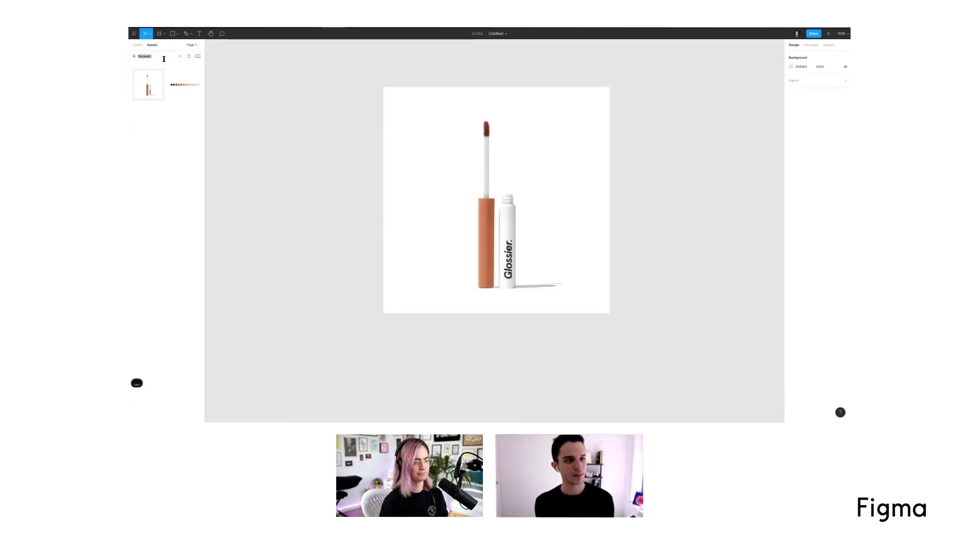
{"action": "left_click", "coordinate": [553, 181]}
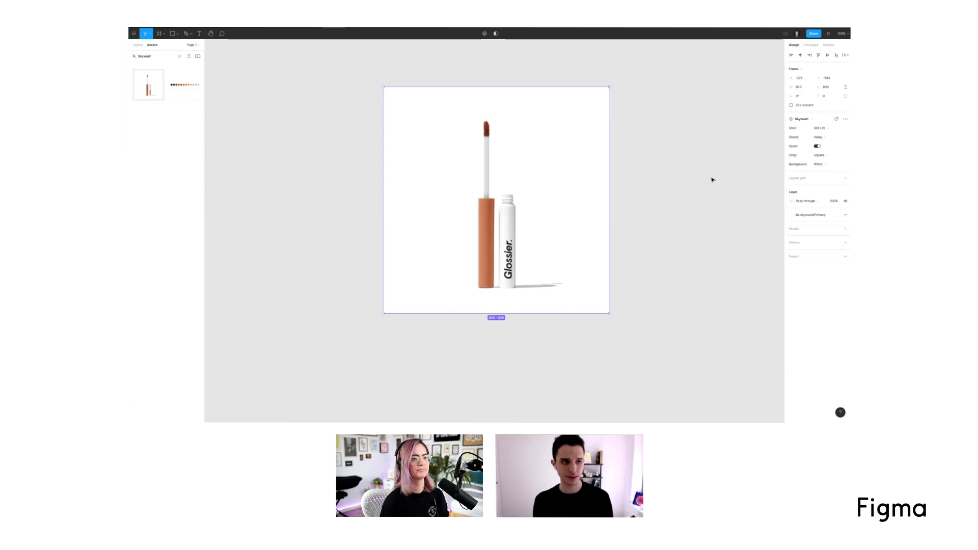
{"action": "left_click", "coordinate": [819, 128]}
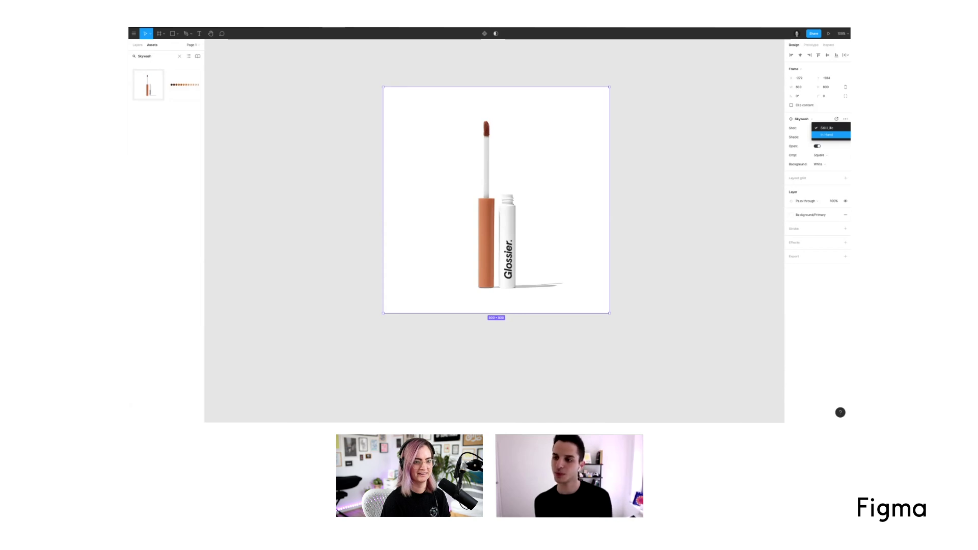
{"action": "left_click", "coordinate": [826, 135]}
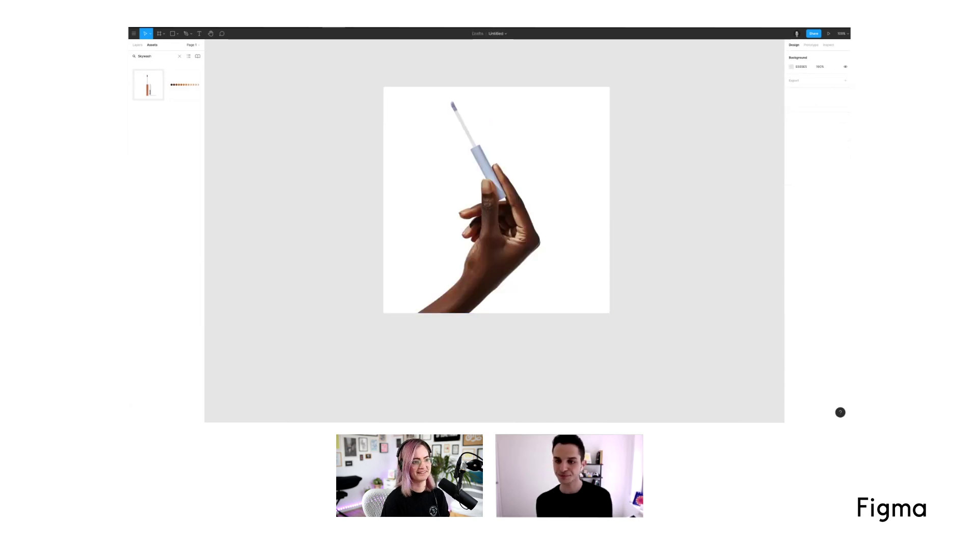
- Try the Pebble shade on the Skywash photo, return its shot to Still Life and set the shade to Lawn
{"action": "left_click", "coordinate": [817, 137]}
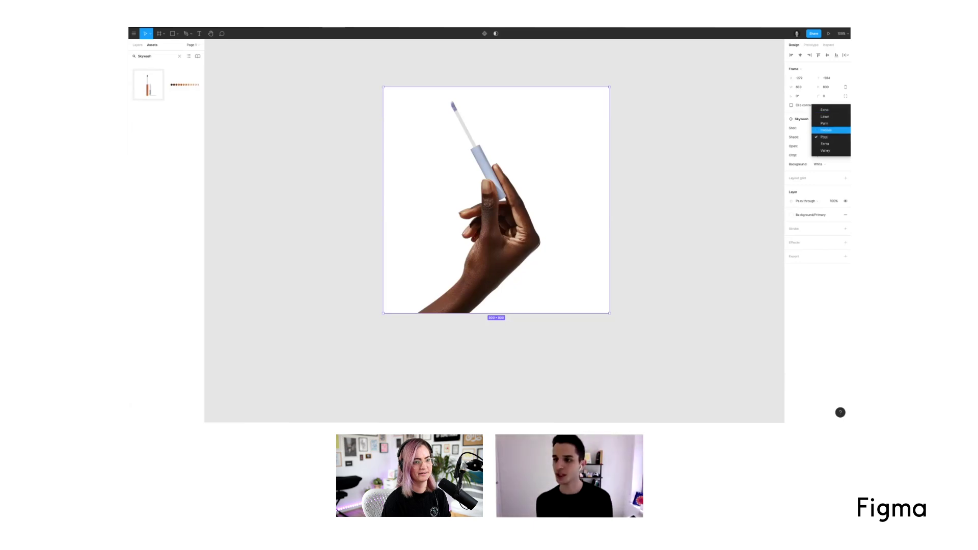
{"action": "left_click", "coordinate": [826, 130]}
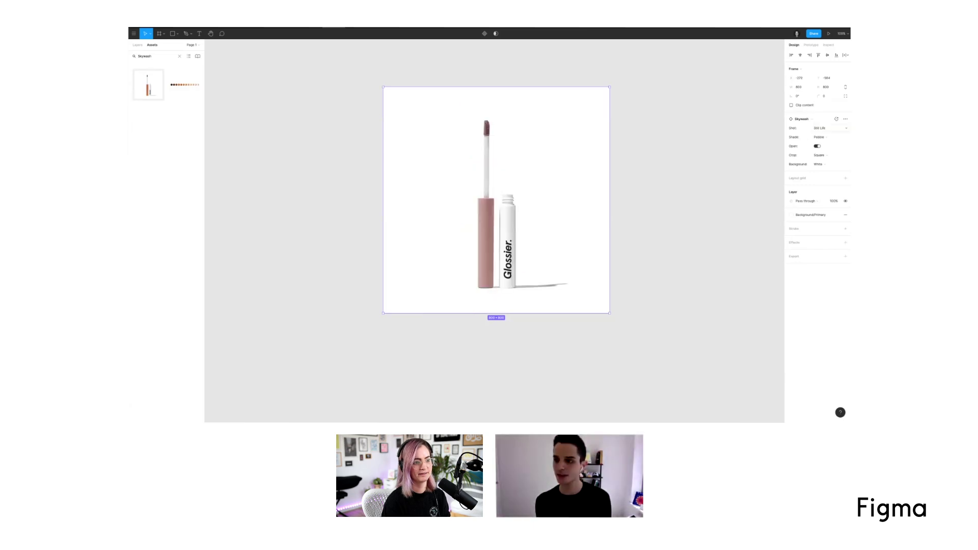
{"action": "left_click", "coordinate": [821, 134]}
{"action": "left_click", "coordinate": [824, 130]}
{"action": "left_click", "coordinate": [820, 135]}
{"action": "left_click", "coordinate": [824, 131]}
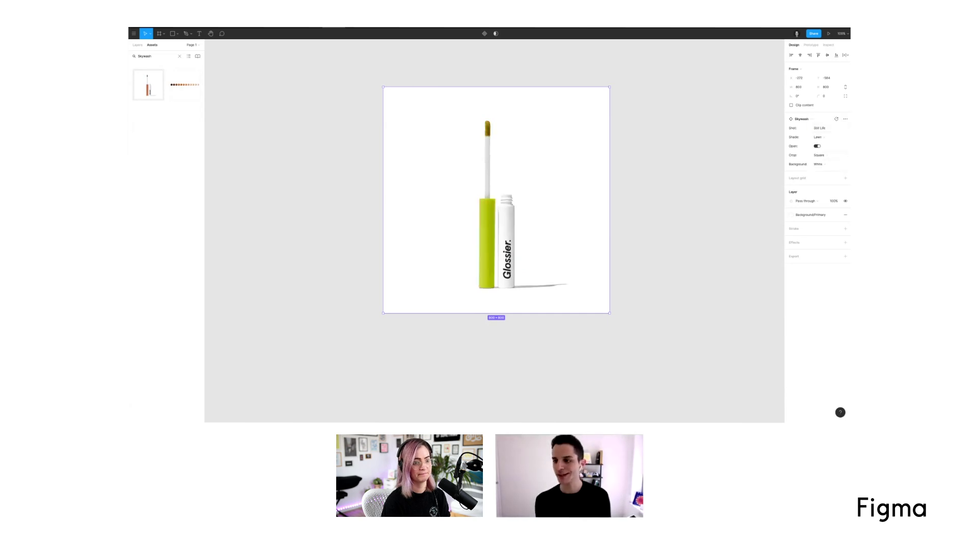
- Preview the closed version of the Skywash product photo and return it to the open version
{"action": "left_click", "coordinate": [817, 146]}
{"action": "left_click", "coordinate": [817, 146]}
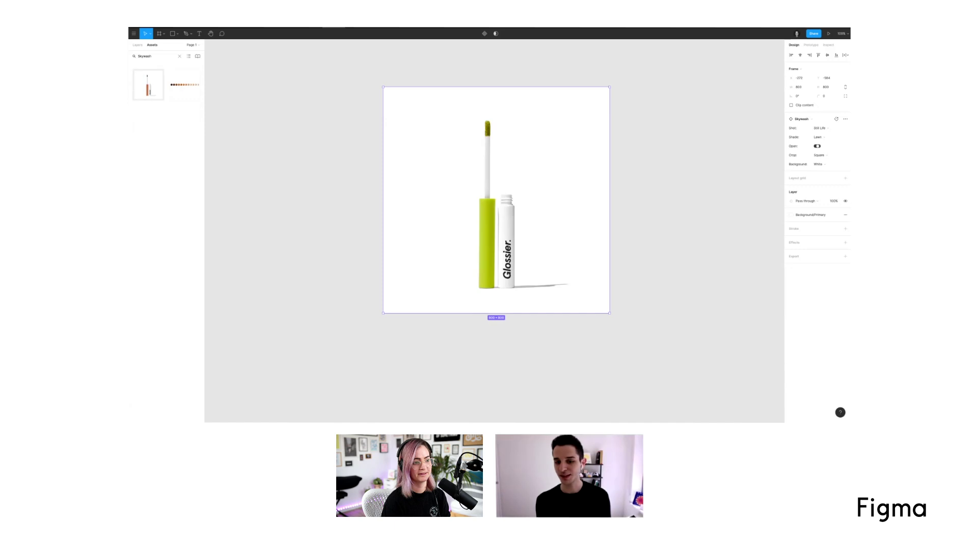
{"action": "left_click", "coordinate": [817, 146]}
{"action": "left_click", "coordinate": [817, 146]}
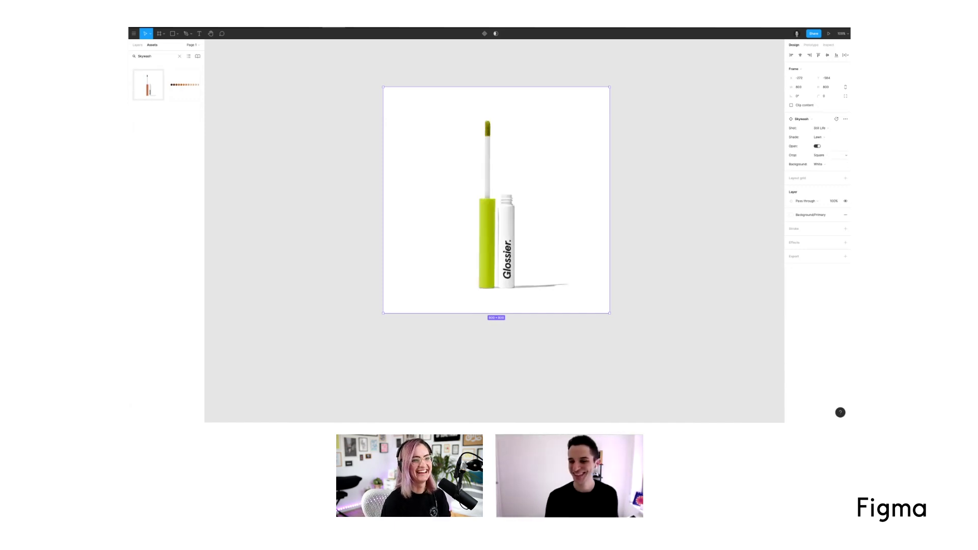
- Set the Skywash photo's crop to Portrait and try the Transparent background before returning it to White
{"action": "left_click", "coordinate": [819, 155]}
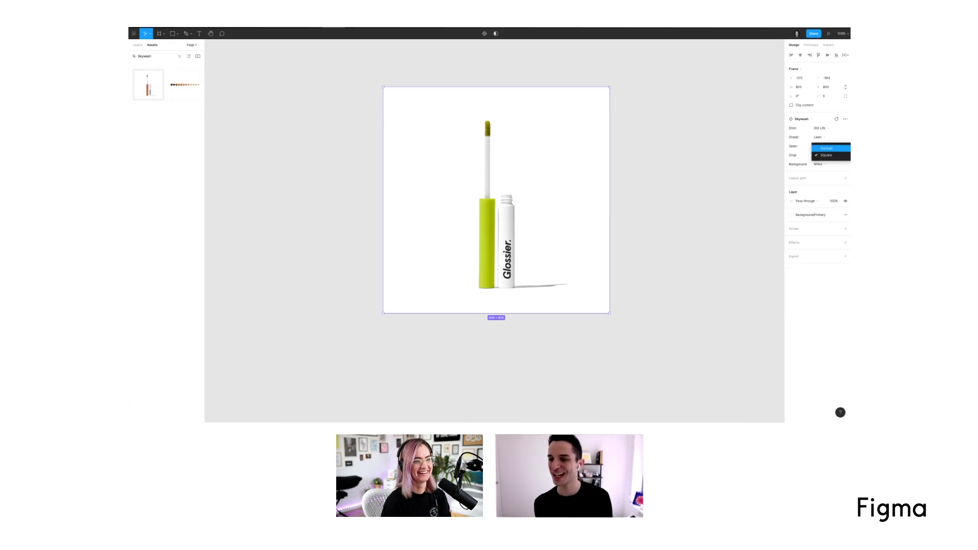
{"action": "left_click", "coordinate": [826, 148]}
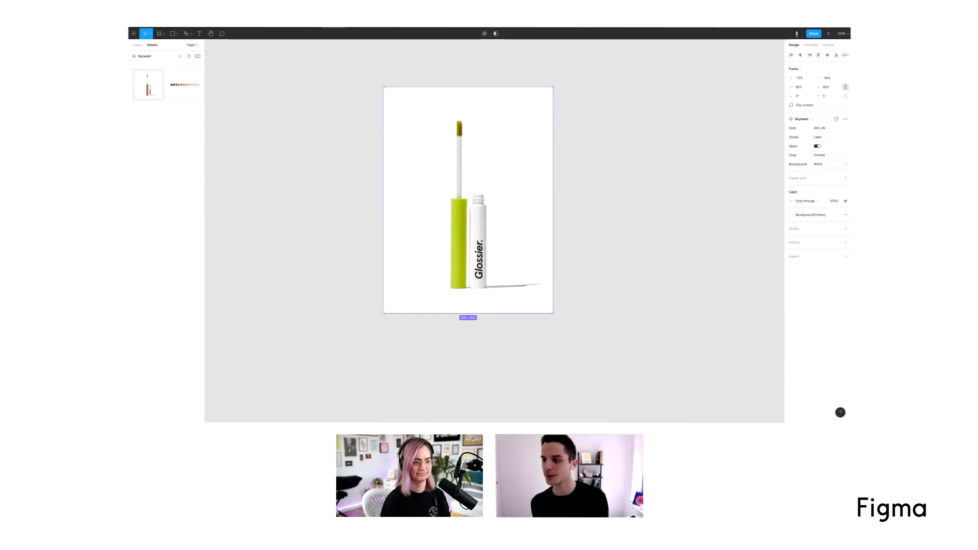
{"action": "left_click", "coordinate": [825, 164]}
{"action": "left_click", "coordinate": [830, 157]}
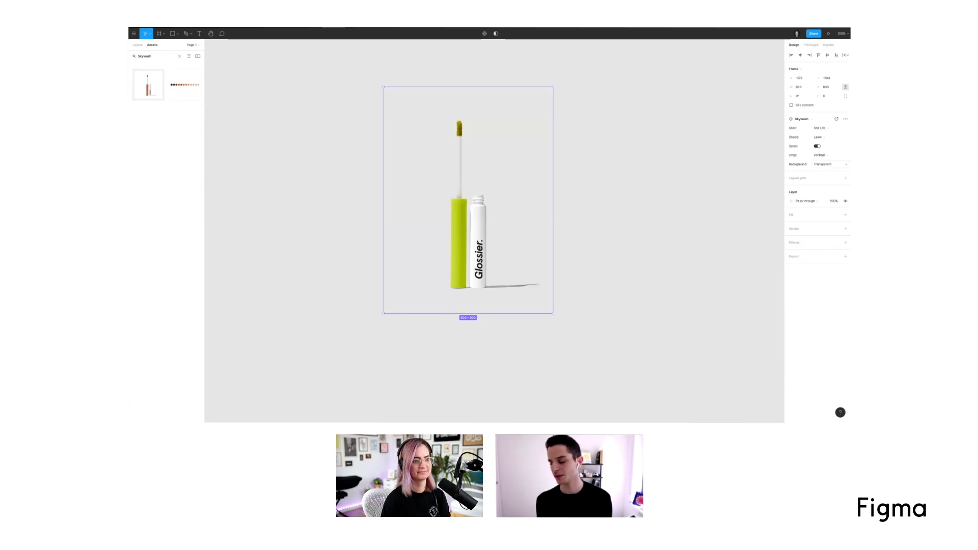
{"action": "left_click", "coordinate": [829, 164]}
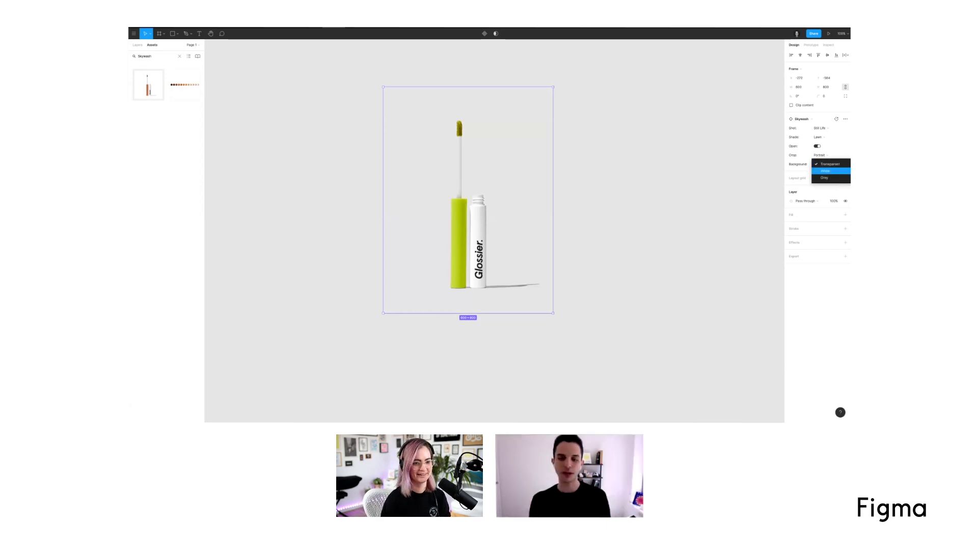
{"action": "left_click", "coordinate": [825, 171]}
{"action": "left_click", "coordinate": [824, 164]}
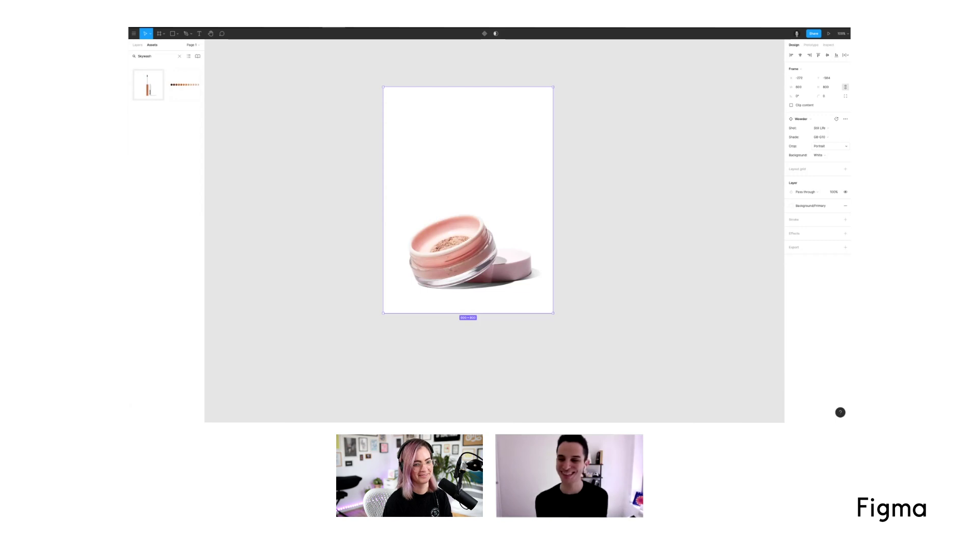
- Set the Wowder photo's background to Transparent and its shot to In Hand
{"action": "left_click", "coordinate": [821, 127]}
{"action": "left_click", "coordinate": [821, 128]}
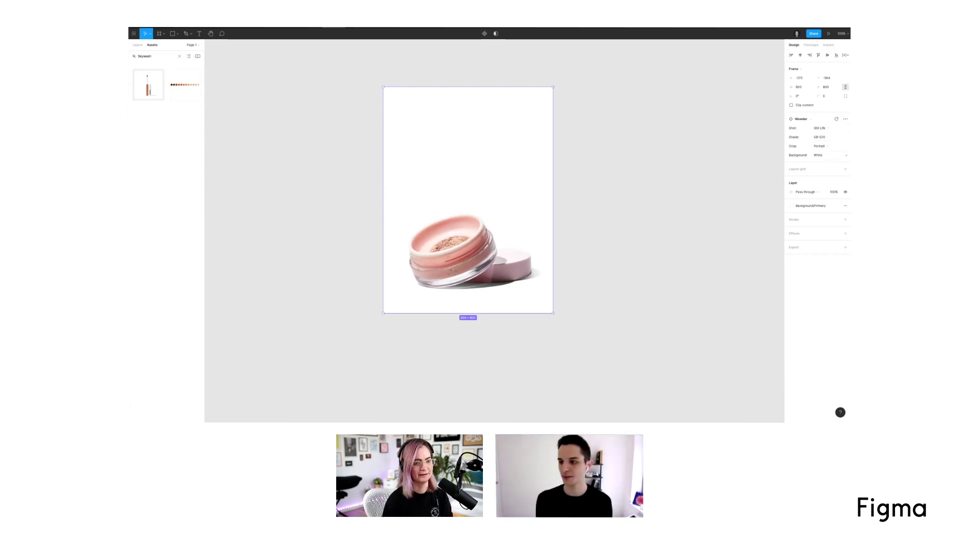
{"action": "left_click", "coordinate": [820, 155]}
{"action": "left_click", "coordinate": [822, 162]}
{"action": "left_click", "coordinate": [821, 128]}
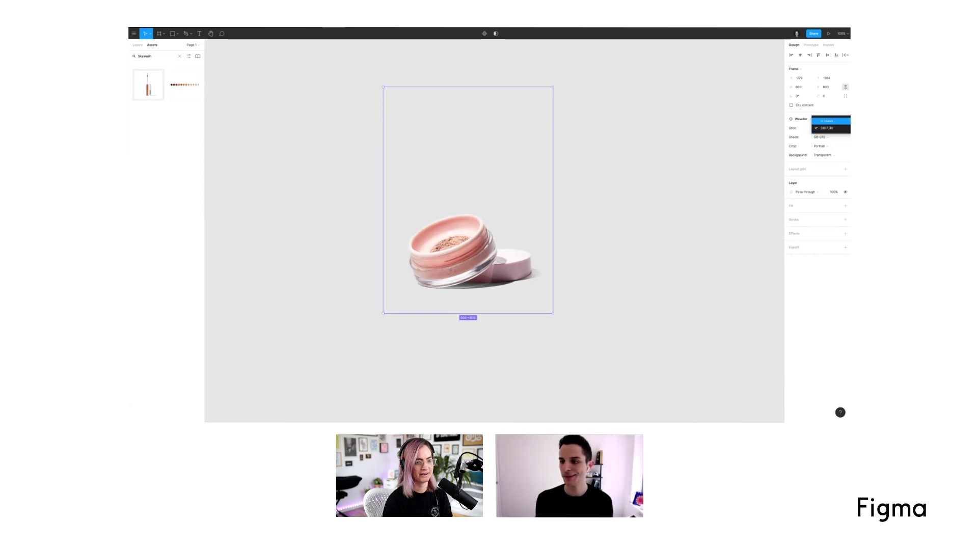
{"action": "left_click", "coordinate": [822, 128]}
{"action": "left_click", "coordinate": [582, 192]}
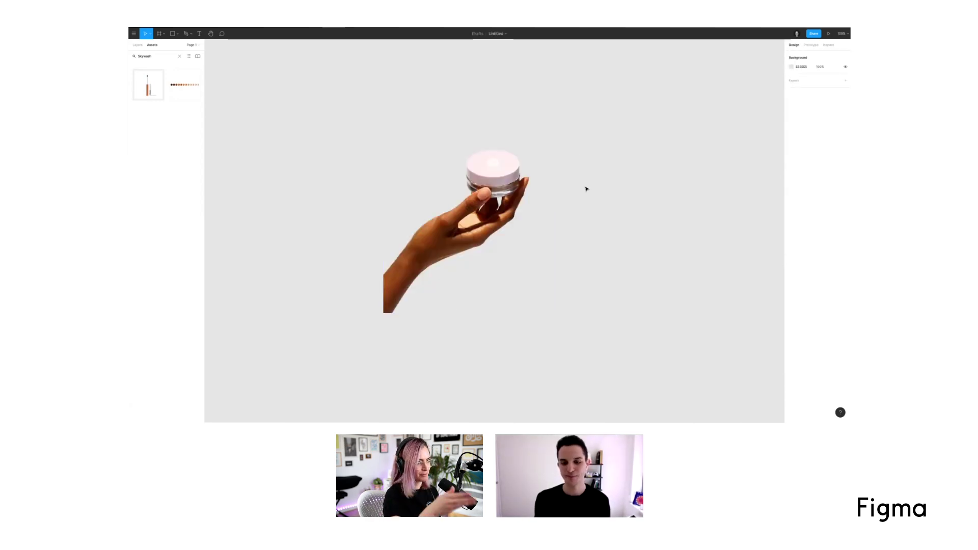
{"action": "left_click", "coordinate": [549, 180]}
{"action": "key", "text": "Escape"}
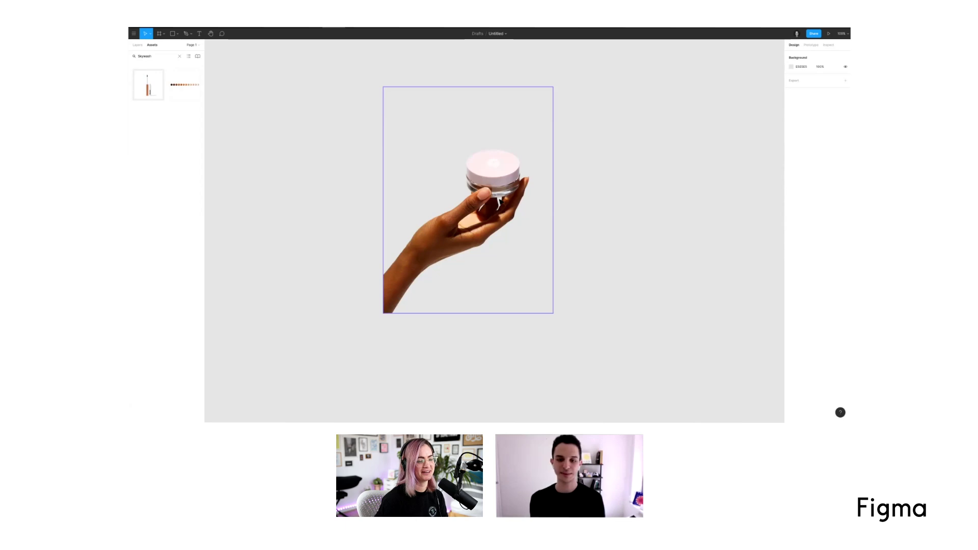
- Duplicate the Wowder photo beside the original and swap the copy for the Serums component
{"action": "left_click_drag", "start_coordinate": [510, 206], "coordinate": [732, 199]}
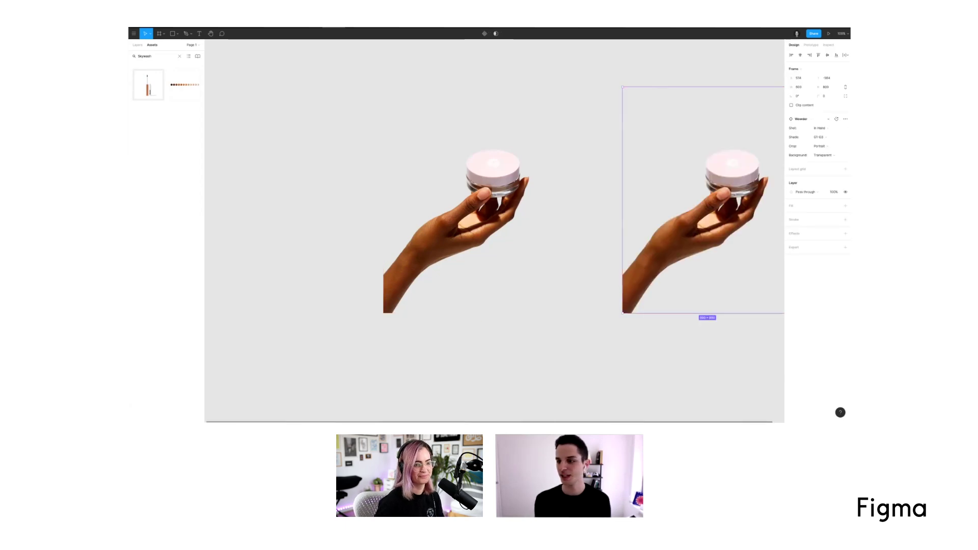
{"action": "left_click", "coordinate": [800, 119]}
{"action": "left_click", "coordinate": [809, 218]}
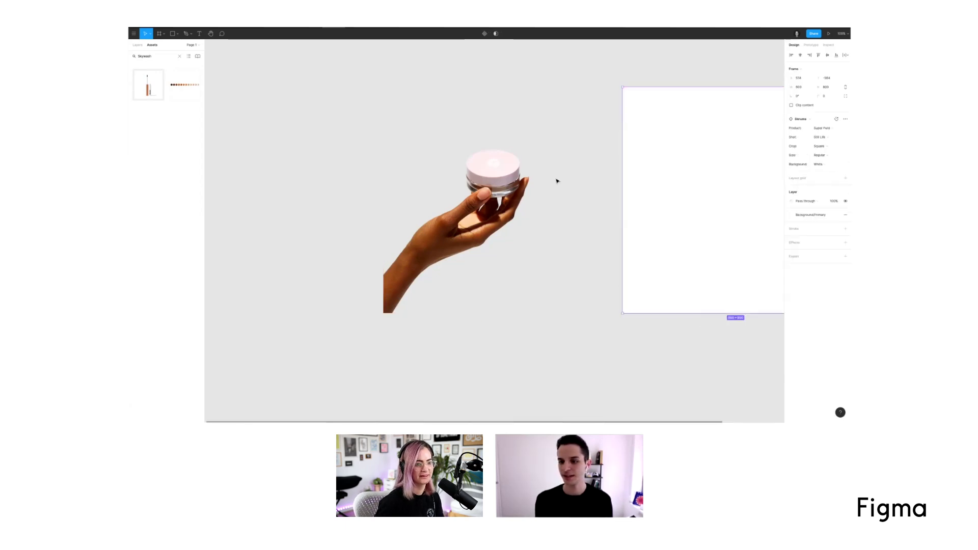
{"action": "scroll", "coordinate": [557, 181], "scroll_direction": "right", "scroll_amount": 3}
{"action": "key", "text": "Escape"}
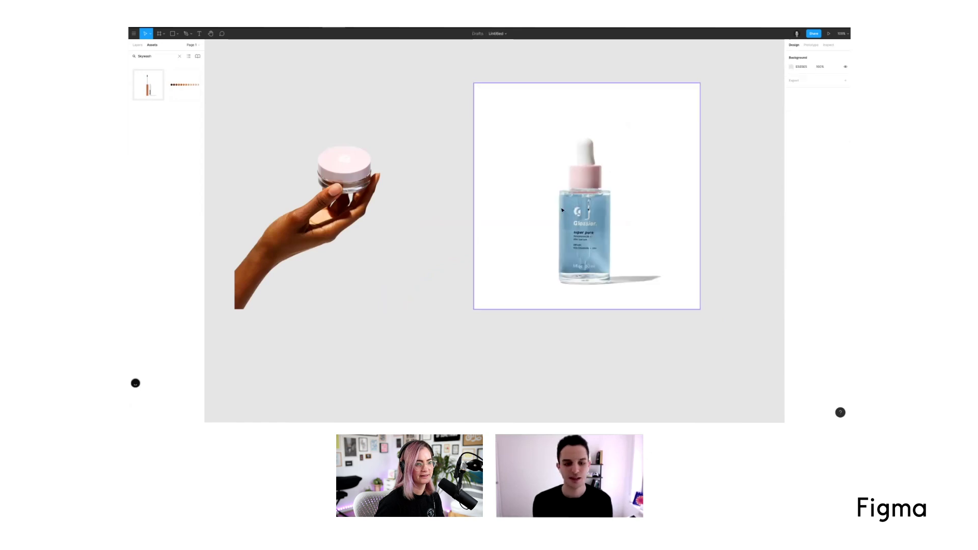
{"action": "left_click", "coordinate": [563, 210]}
{"action": "left_click", "coordinate": [397, 201]}
{"action": "left_click", "coordinate": [629, 204], "text": "shift"}
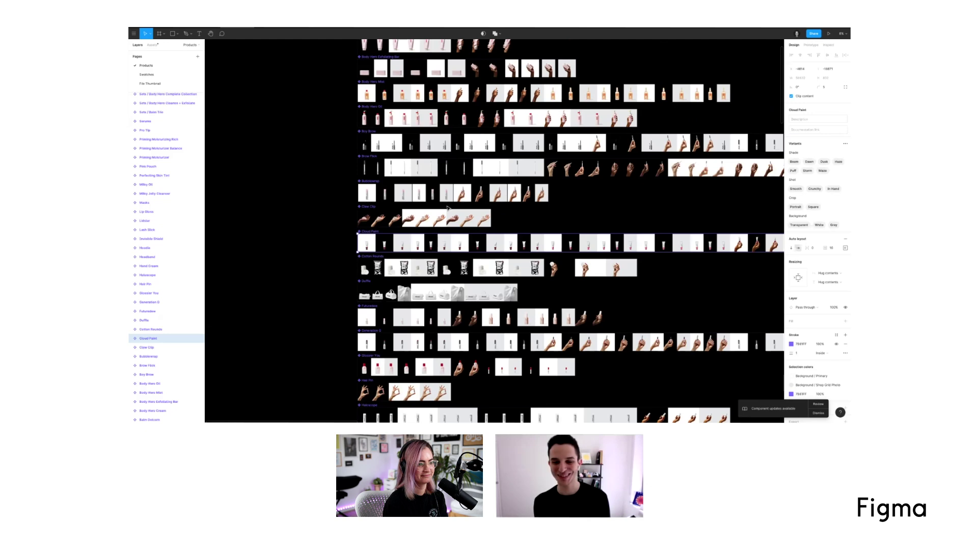
- Switch to the product library file and examine the photo variants of the small pink tube in the first component set
{"action": "scroll", "coordinate": [605, 128], "scroll_direction": "up", "scroll_amount": 3}
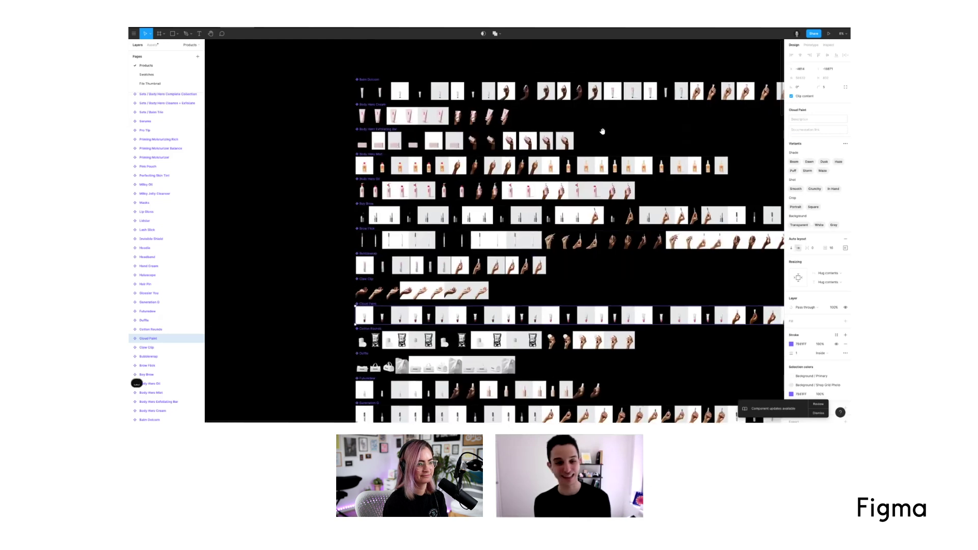
{"action": "scroll", "coordinate": [601, 131], "scroll_direction": "right", "scroll_amount": 3}
{"action": "key", "text": "ctrl+backslash"}
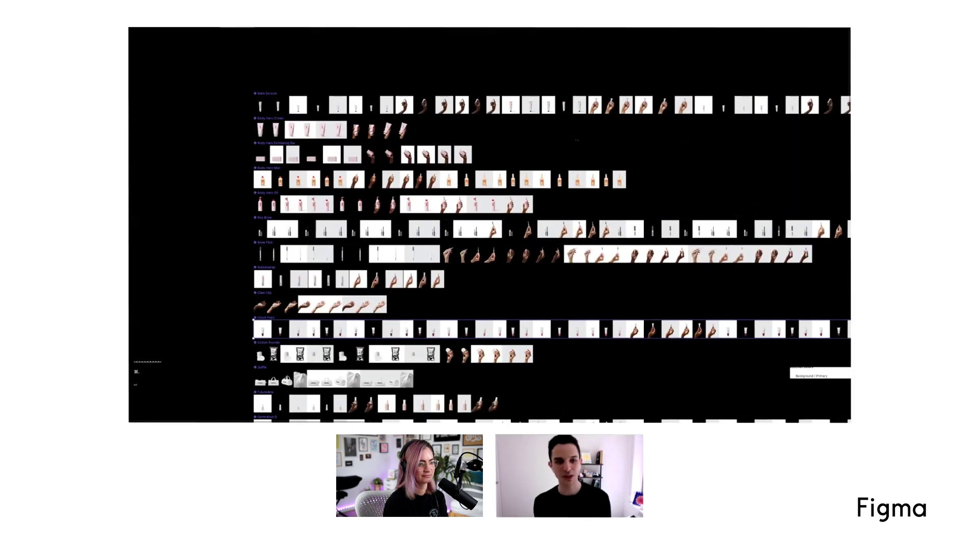
{"action": "scroll", "coordinate": [600, 133], "scroll_direction": "right", "scroll_amount": 1}
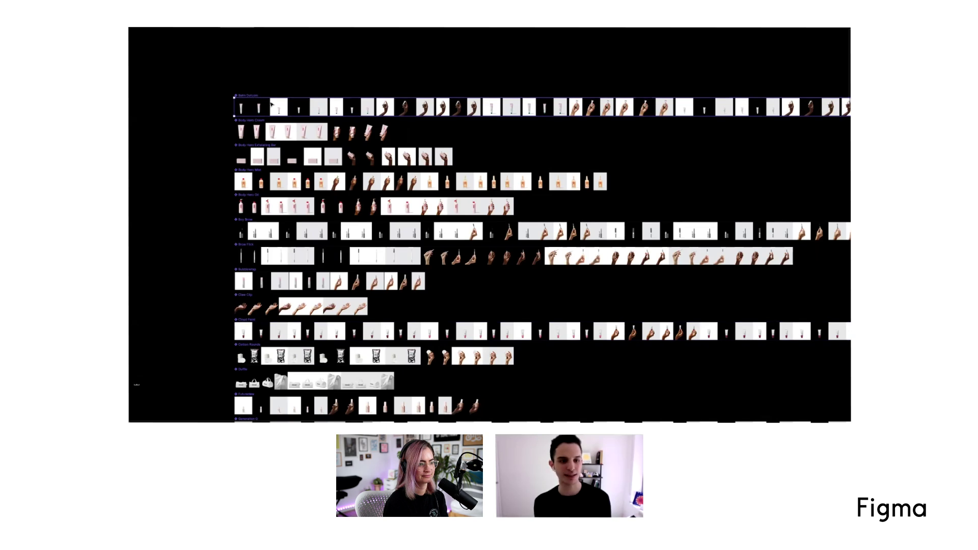
{"action": "scroll", "coordinate": [272, 104], "scroll_direction": "up", "scroll_amount": 10}
{"action": "scroll", "coordinate": [269, 106], "scroll_direction": "down", "scroll_amount": 4}
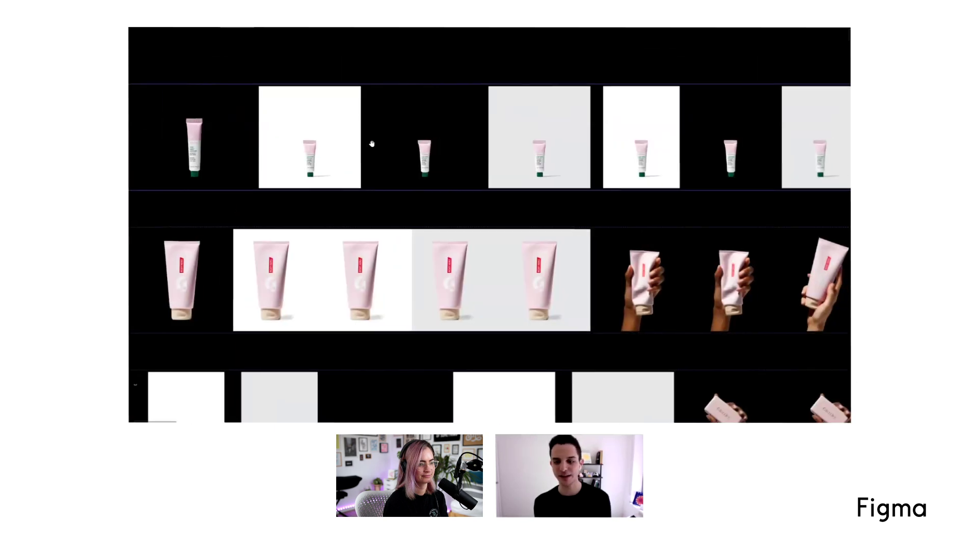
{"action": "scroll", "coordinate": [371, 143], "scroll_direction": "right", "scroll_amount": 10}
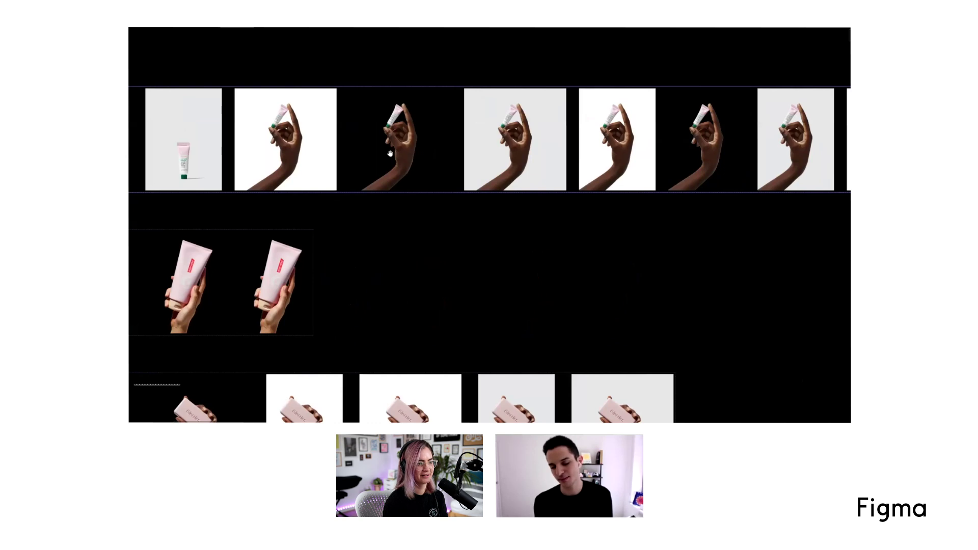
{"action": "scroll", "coordinate": [390, 153], "scroll_direction": "right", "scroll_amount": 15}
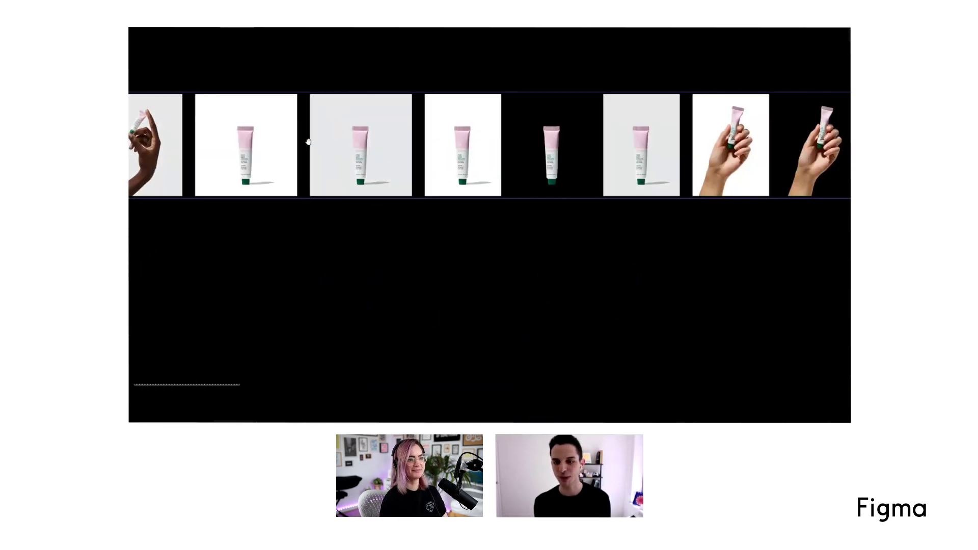
{"action": "scroll", "coordinate": [356, 143], "scroll_direction": "right", "scroll_amount": 5}
- Look through the remaining product component sets in the library, down to Lip Gloss
{"action": "scroll", "coordinate": [347, 221], "scroll_direction": "down", "scroll_amount": 10}
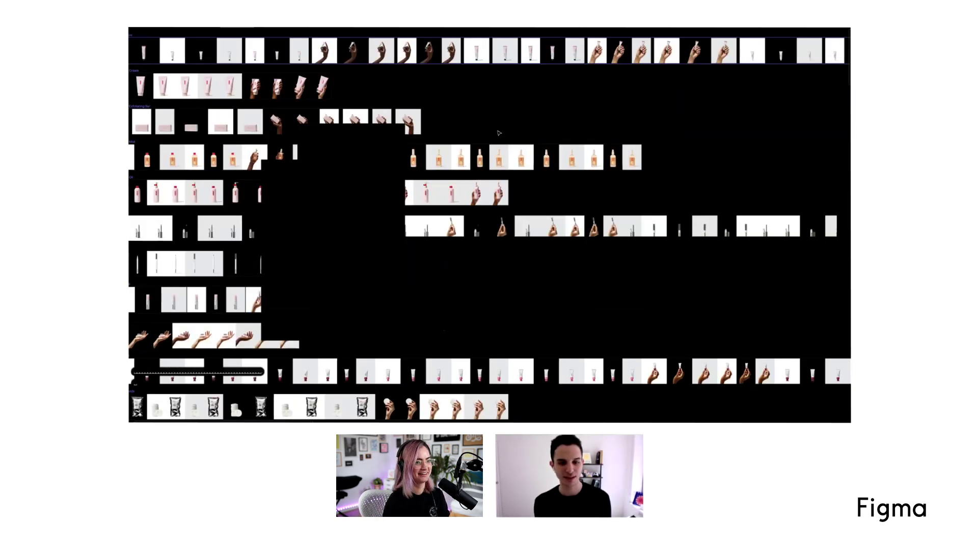
{"action": "scroll", "coordinate": [499, 133], "scroll_direction": "down", "scroll_amount": 10}
{"action": "scroll", "coordinate": [552, 136], "scroll_direction": "down", "scroll_amount": 3}
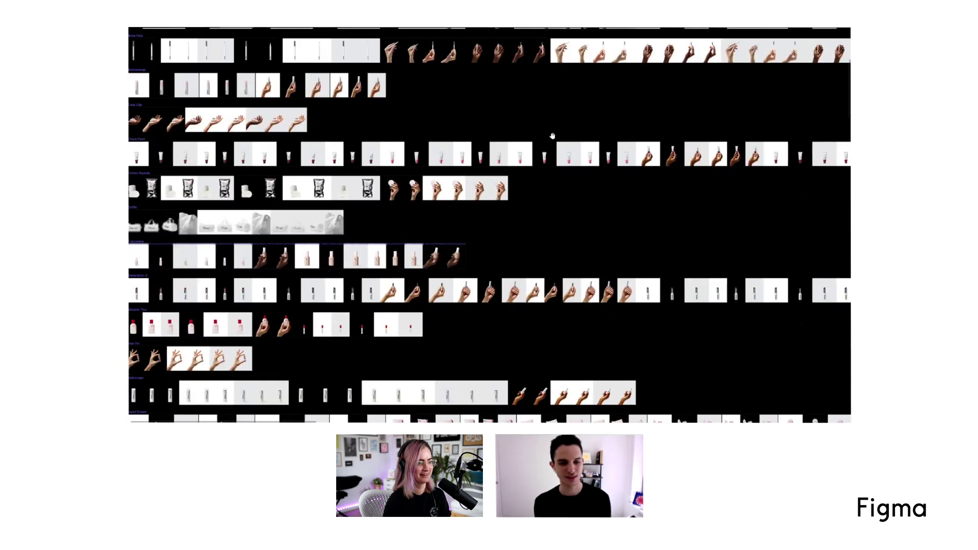
{"action": "scroll", "coordinate": [552, 136], "scroll_direction": "down", "scroll_amount": 10}
{"action": "scroll", "coordinate": [553, 137], "scroll_direction": "left", "scroll_amount": 3}
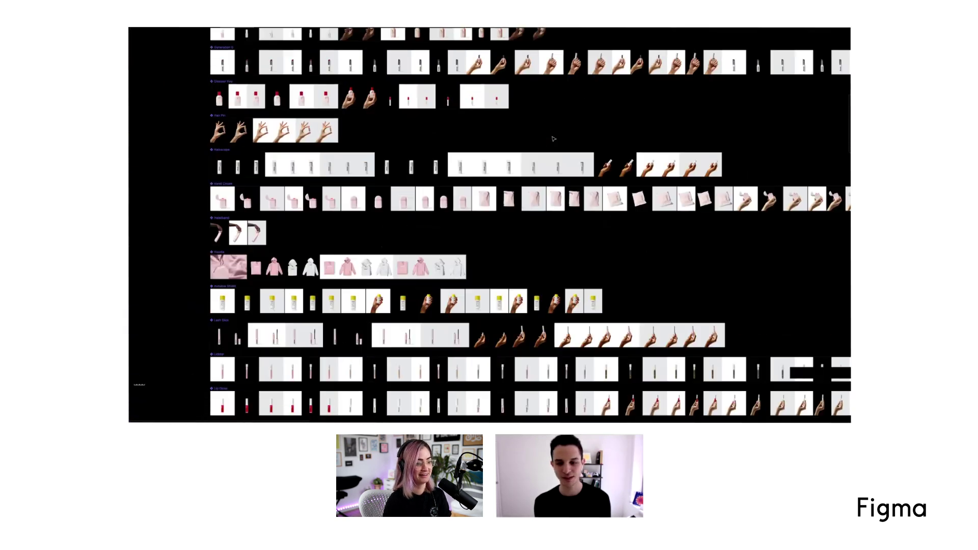
{"action": "scroll", "coordinate": [553, 139], "scroll_direction": "down", "scroll_amount": 2}
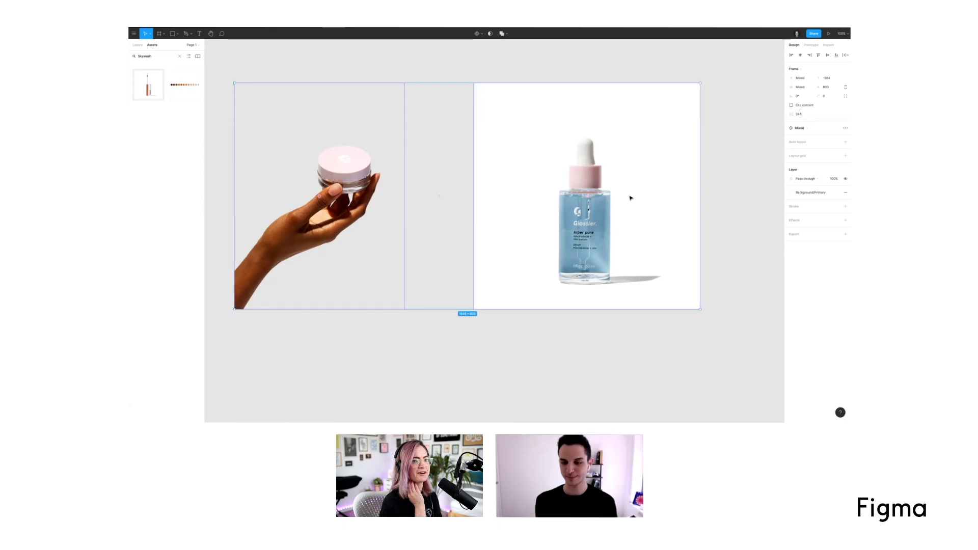
- Set the serum photo's shot to In Hand, switch its product to Super Glow, and return it to Super Pure
{"action": "left_click", "coordinate": [731, 200]}
{"action": "scroll", "coordinate": [737, 206], "scroll_direction": "left", "scroll_amount": 2}
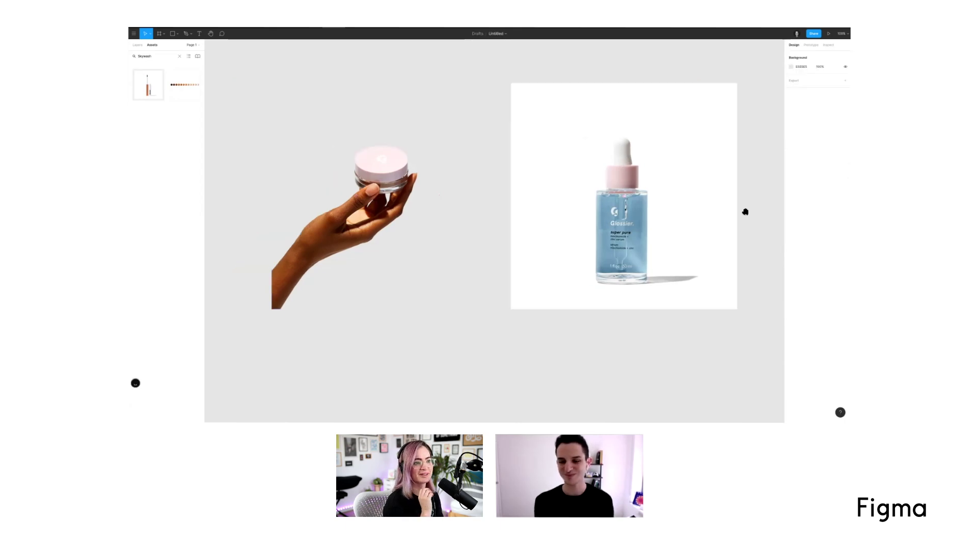
{"action": "left_click", "coordinate": [731, 213]}
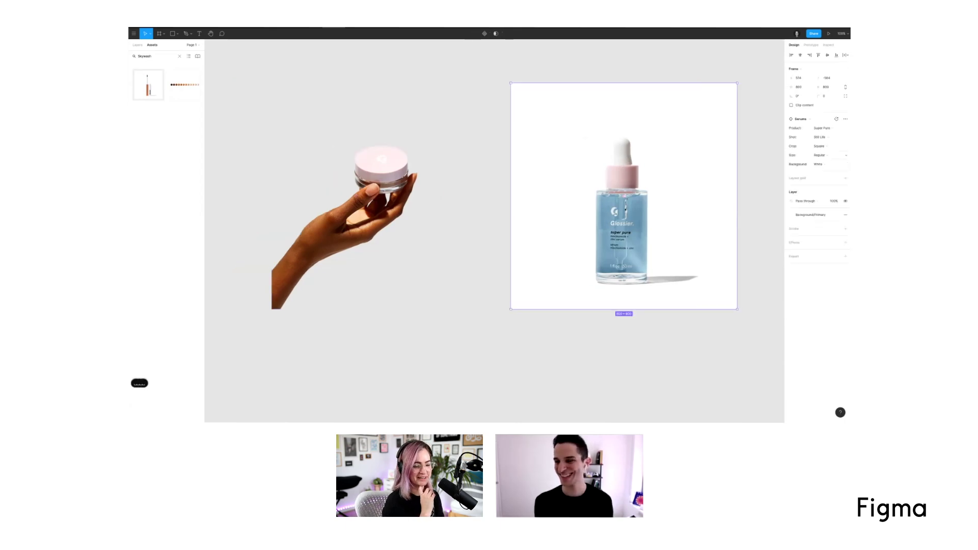
{"action": "left_click", "coordinate": [820, 155]}
{"action": "left_click", "coordinate": [825, 164]}
{"action": "left_click", "coordinate": [823, 128]}
{"action": "left_click", "coordinate": [825, 134]}
{"action": "left_click", "coordinate": [824, 128]}
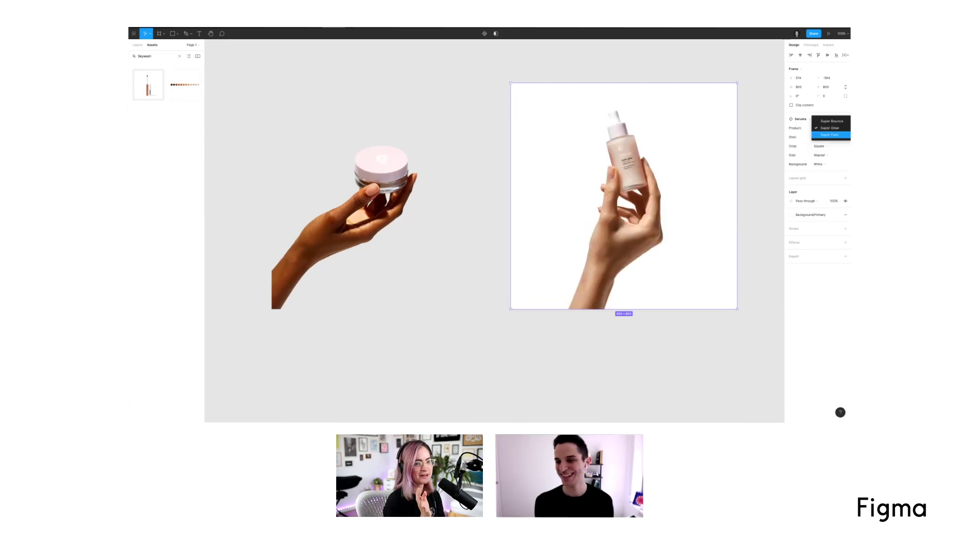
{"action": "left_click", "coordinate": [825, 138]}
- Delete the serum photo and the Wowder photo from the canvas
{"action": "left_click", "coordinate": [308, 207]}
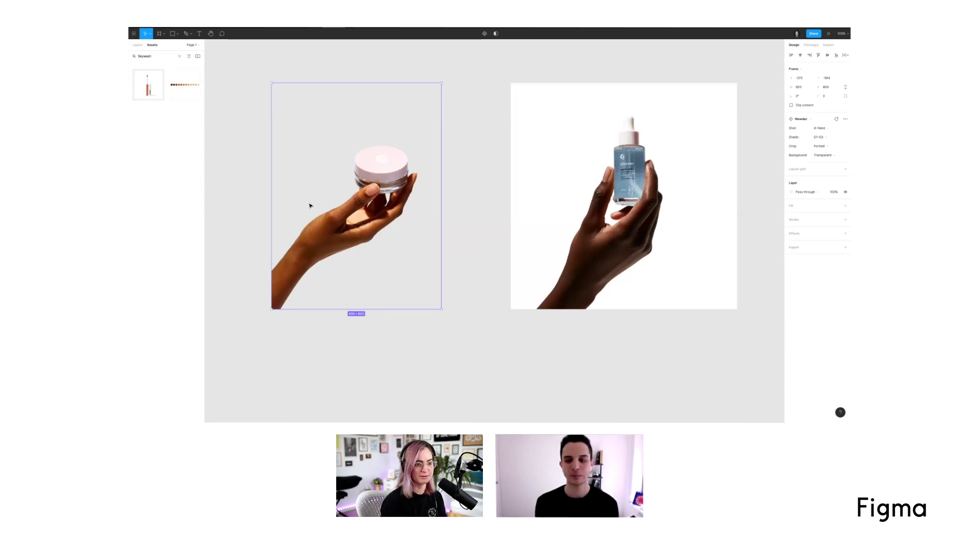
{"action": "left_click", "coordinate": [670, 212]}
{"action": "key", "text": "BackSpace"}
{"action": "left_click", "coordinate": [364, 207]}
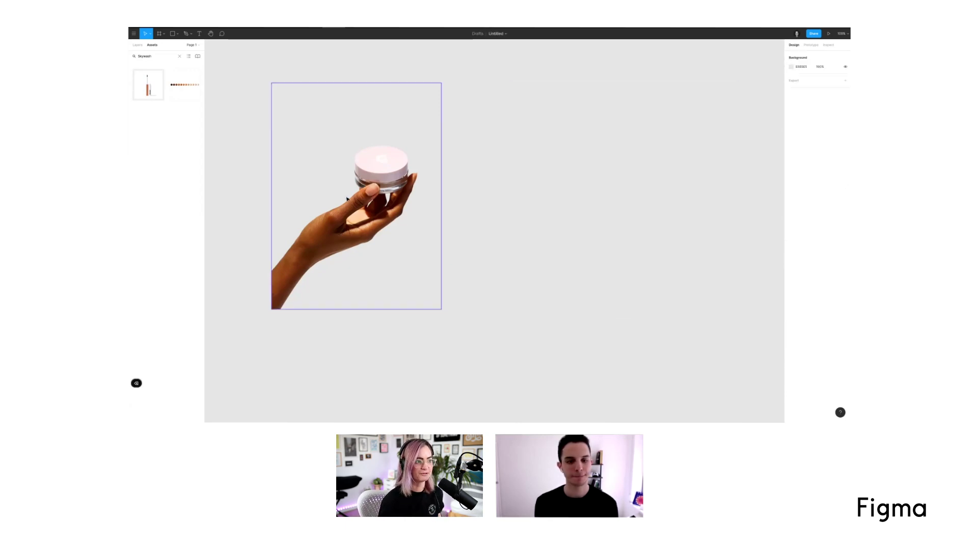
{"action": "key", "text": "BackSpace"}
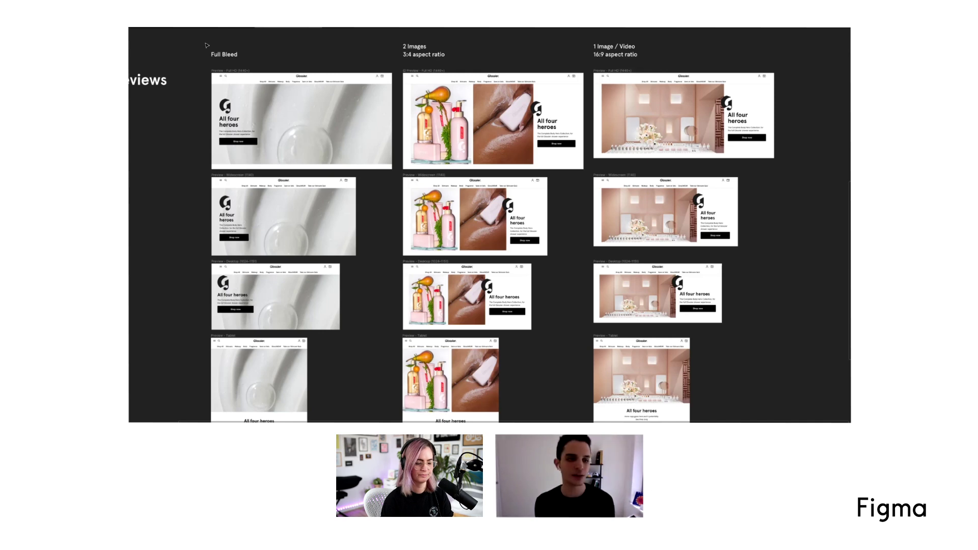
- Examine the hero previews for the Full Bleed, 2 Images and 1 Image / Video layouts, plus their source copy artboard and artwork
{"action": "left_click_drag", "start_coordinate": [211, 45], "coordinate": [600, 68]}
{"action": "scroll", "coordinate": [227, 49], "scroll_direction": "left", "scroll_amount": 1}
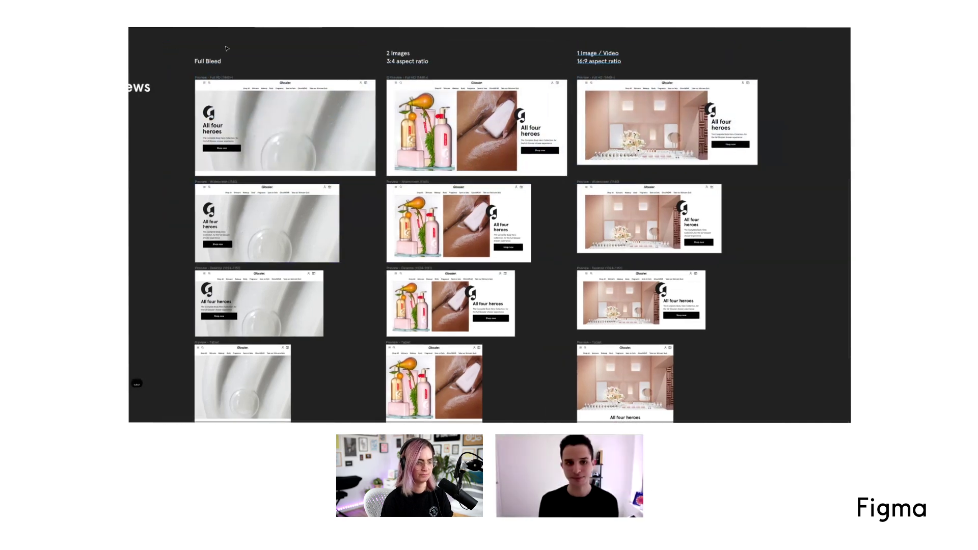
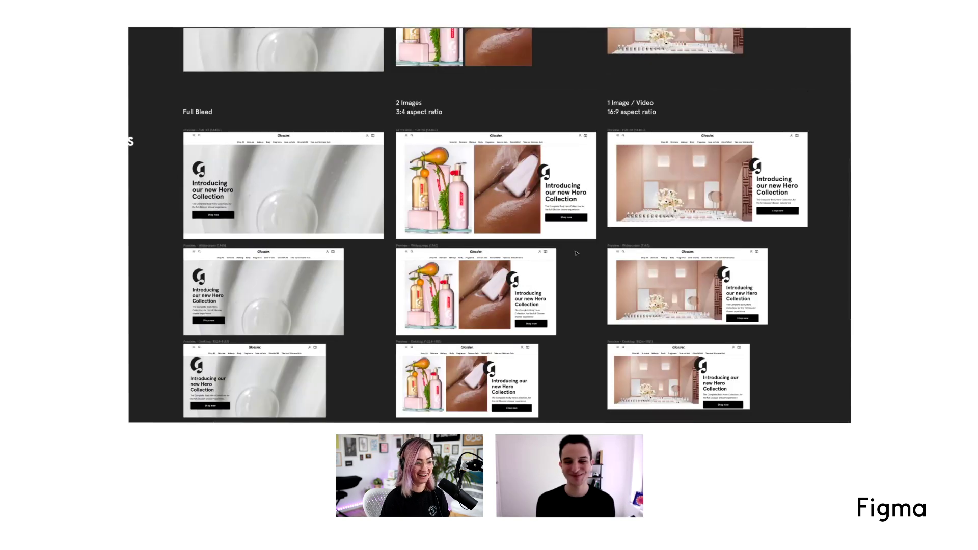
{"action": "scroll", "coordinate": [576, 253], "scroll_direction": "up", "scroll_amount": 3}
{"action": "scroll", "coordinate": [576, 253], "scroll_direction": "down", "scroll_amount": 5}
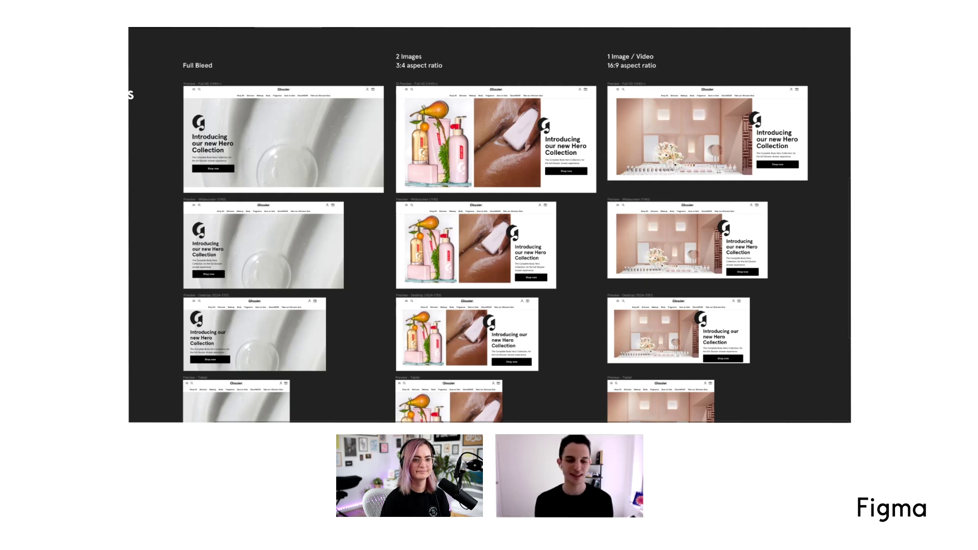
{"action": "scroll", "coordinate": [569, 167], "scroll_direction": "up", "scroll_amount": 3}
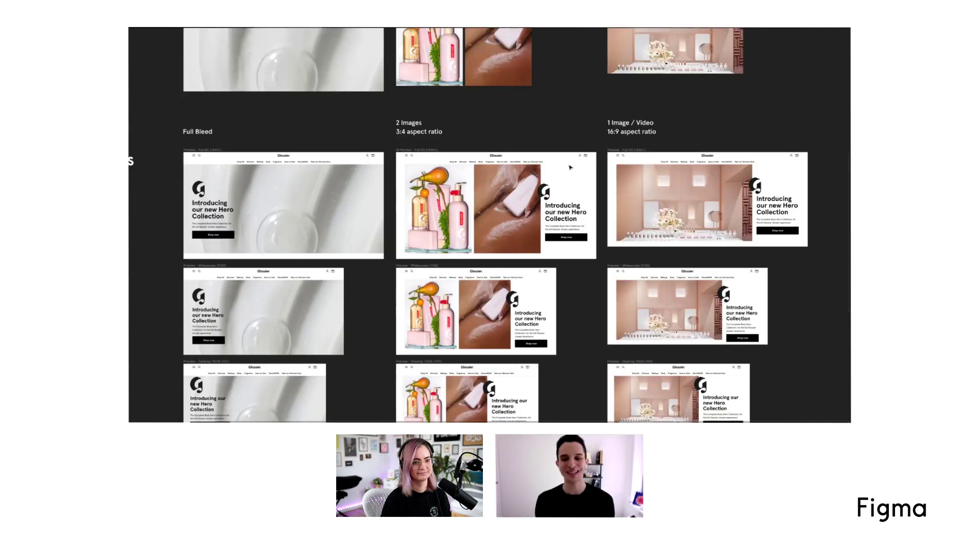
{"action": "scroll", "coordinate": [570, 167], "scroll_direction": "down", "scroll_amount": 3}
{"action": "scroll", "coordinate": [596, 209], "scroll_direction": "down", "scroll_amount": 1}
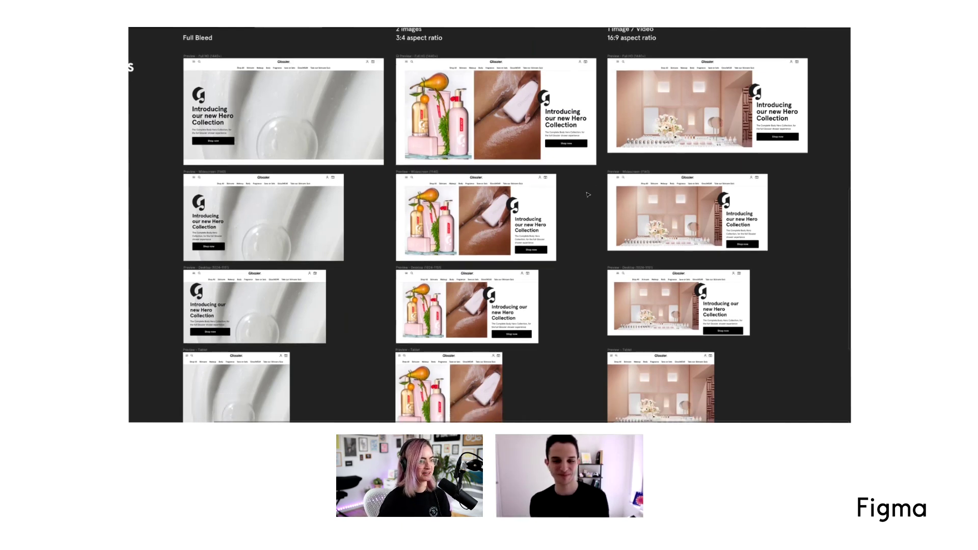
{"action": "scroll", "coordinate": [588, 195], "scroll_direction": "up", "scroll_amount": 10}
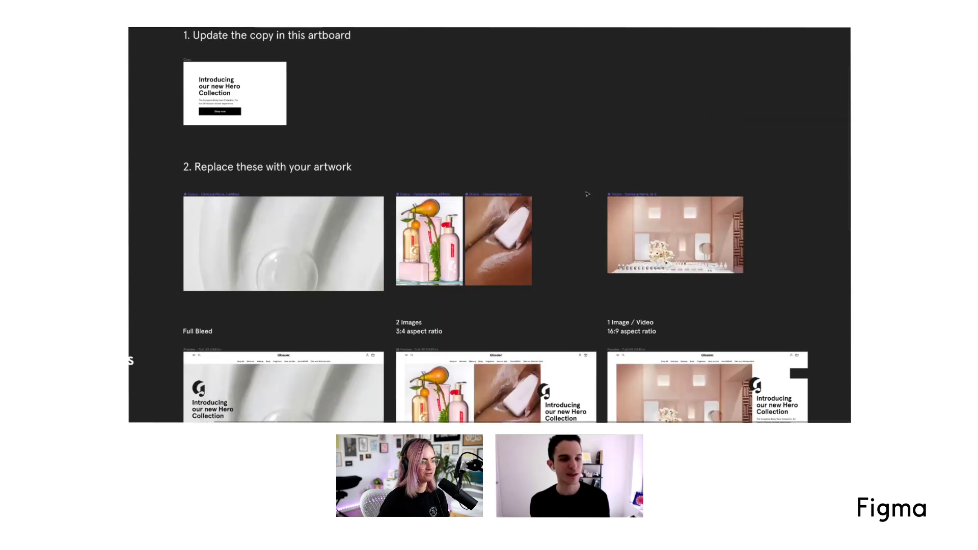
{"action": "scroll", "coordinate": [587, 194], "scroll_direction": "up", "scroll_amount": 2}
{"action": "left_click", "coordinate": [230, 76]}
{"action": "scroll", "coordinate": [227, 97], "scroll_direction": "down", "scroll_amount": 3}
{"action": "scroll", "coordinate": [227, 97], "scroll_direction": "up", "scroll_amount": 2}
{"action": "left_click", "coordinate": [258, 55]}
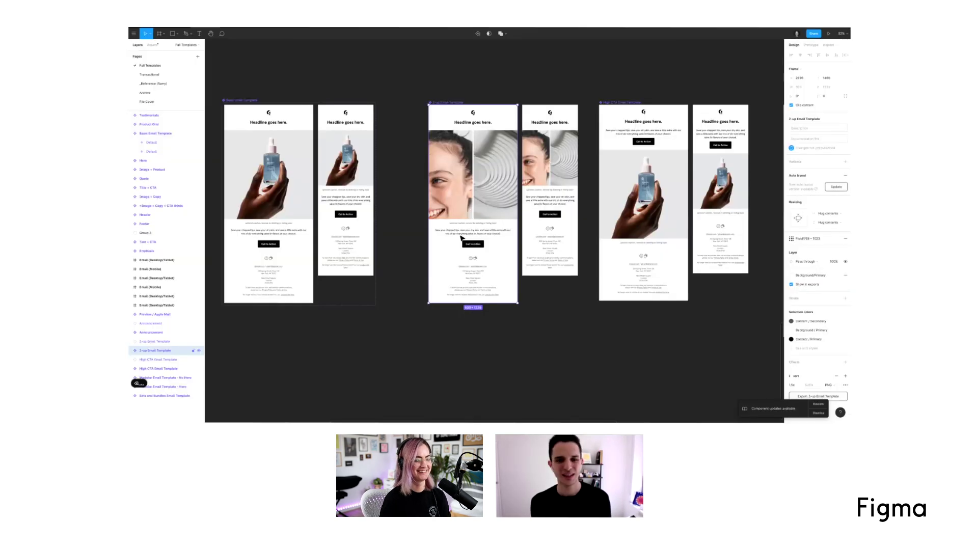
- Duplicate the desktop 2-up email template into the empty space below the original
{"action": "left_click_drag", "start_coordinate": [480, 211], "coordinate": [480, 404]}
{"action": "scroll", "coordinate": [438, 252], "scroll_direction": "down", "scroll_amount": 3}
{"action": "scroll", "coordinate": [438, 252], "scroll_direction": "down", "scroll_amount": 1}
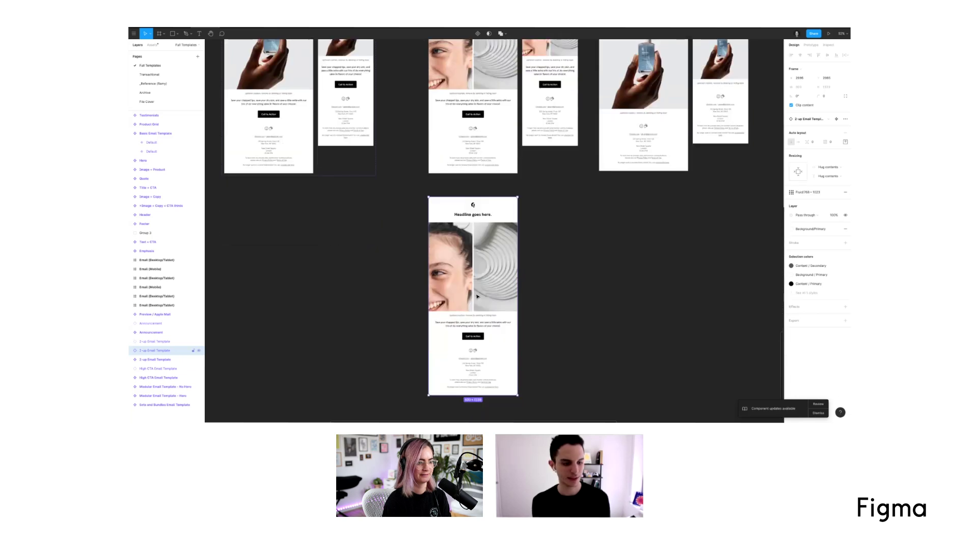
- In the copy's hero block layers, show the 2-up Mobile version and hide the 2-up Desktop version
{"action": "double_click", "coordinate": [438, 251]}
{"action": "left_click", "coordinate": [135, 387]}
{"action": "scroll", "coordinate": [194, 371], "scroll_direction": "down", "scroll_amount": 1}
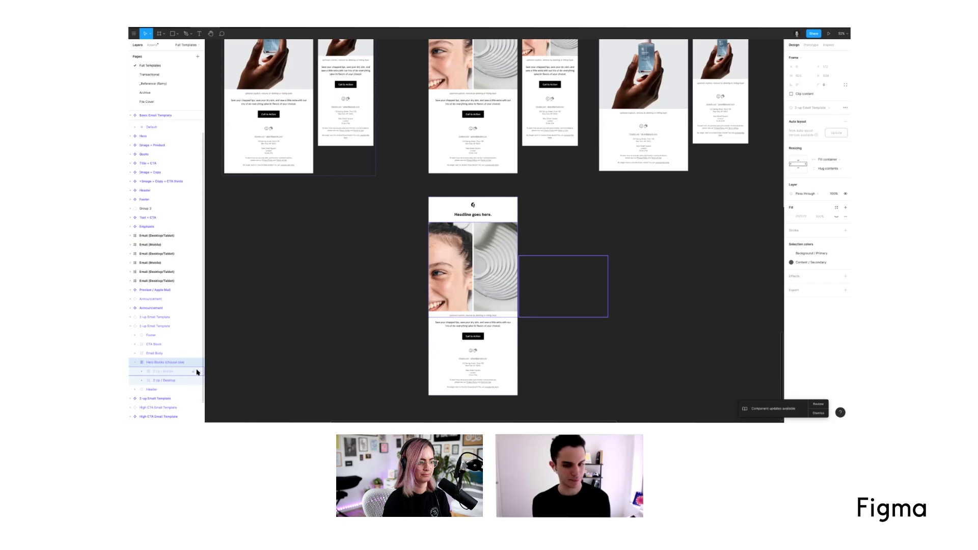
{"action": "left_click", "coordinate": [198, 371]}
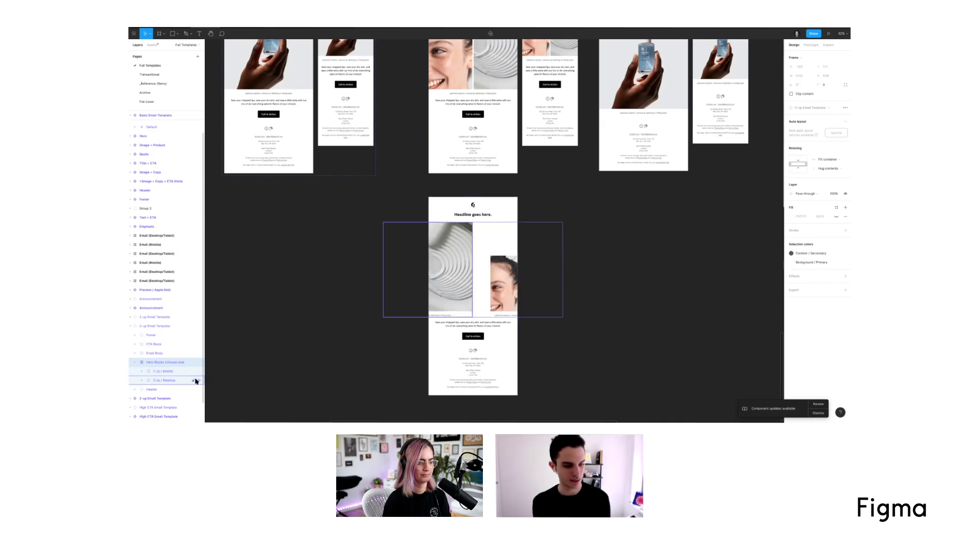
{"action": "left_click", "coordinate": [196, 381]}
{"action": "left_click", "coordinate": [161, 374]}
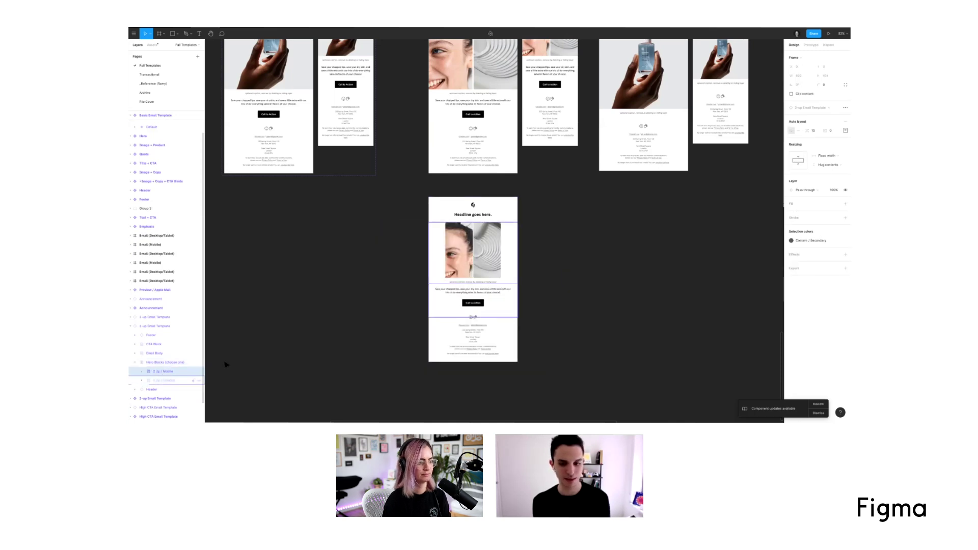
- Narrow the copied 2-up email template to a mobile width of about 375 px
{"action": "left_click", "coordinate": [532, 245]}
{"action": "left_click", "coordinate": [514, 249]}
{"action": "left_click_drag", "start_coordinate": [517, 250], "coordinate": [484, 253]}
{"action": "left_click", "coordinate": [365, 220]}
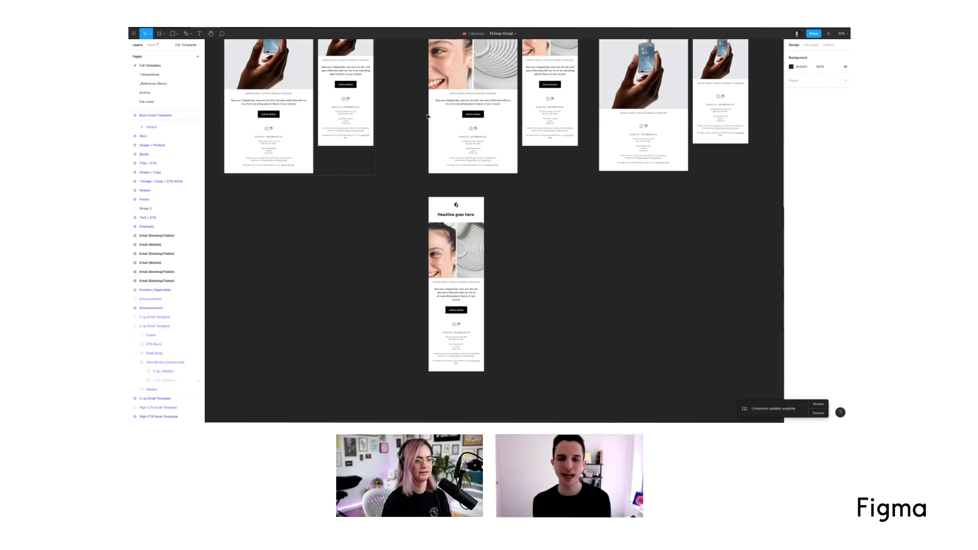
- Delete the copied mobile-width 2-up email template
{"action": "left_click_drag", "start_coordinate": [599, 160], "coordinate": [550, 231]}
{"action": "left_click", "coordinate": [426, 324]}
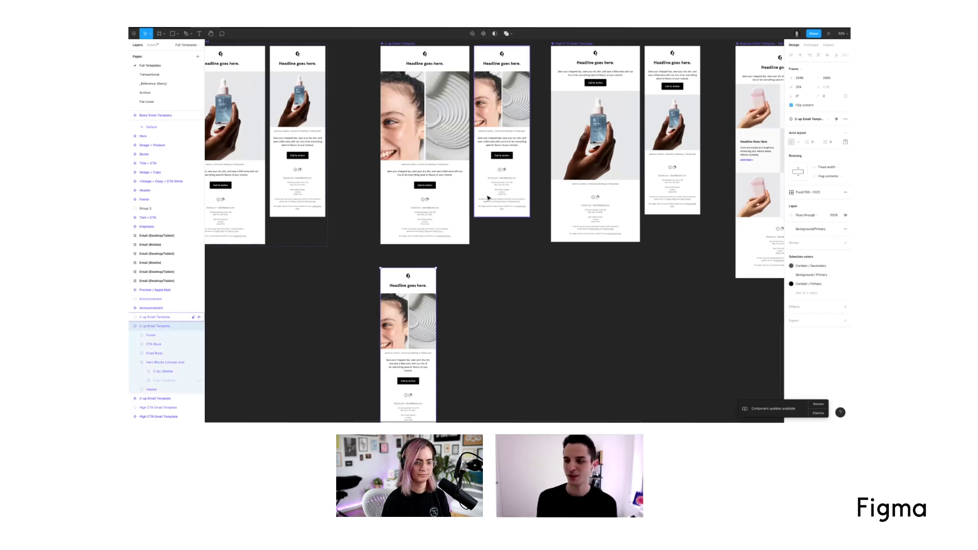
{"action": "key", "text": "Delete"}
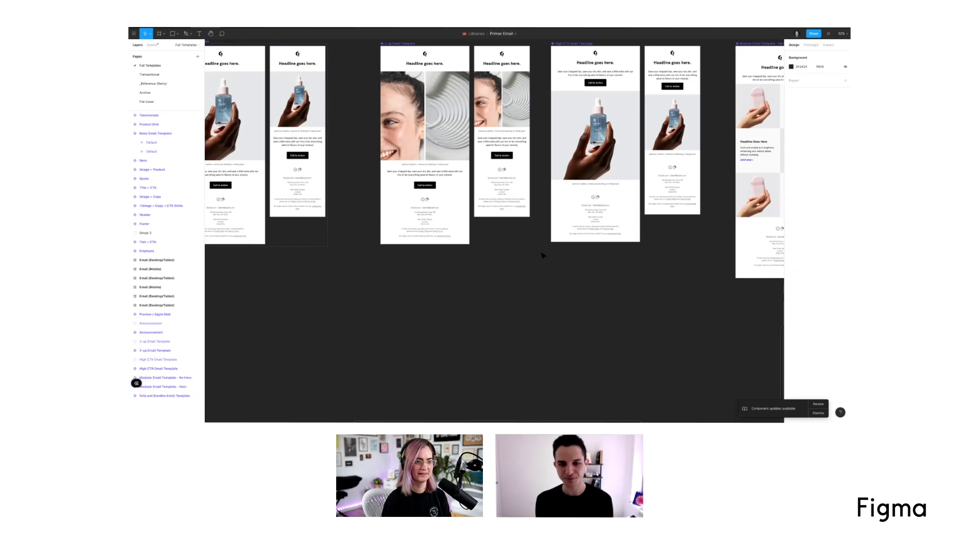
- Look over the remaining full email templates, from High CTA through the modular ones to Sets and Bundles
{"action": "scroll", "coordinate": [362, 283], "scroll_direction": "right", "scroll_amount": 5}
{"action": "scroll", "coordinate": [639, 183], "scroll_direction": "down", "scroll_amount": 2}
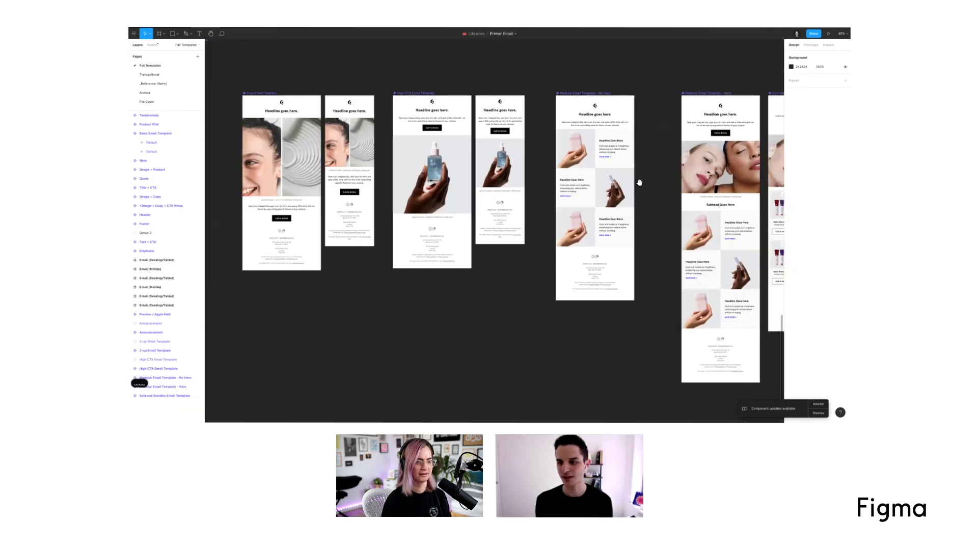
{"action": "scroll", "coordinate": [529, 189], "scroll_direction": "right", "scroll_amount": 4}
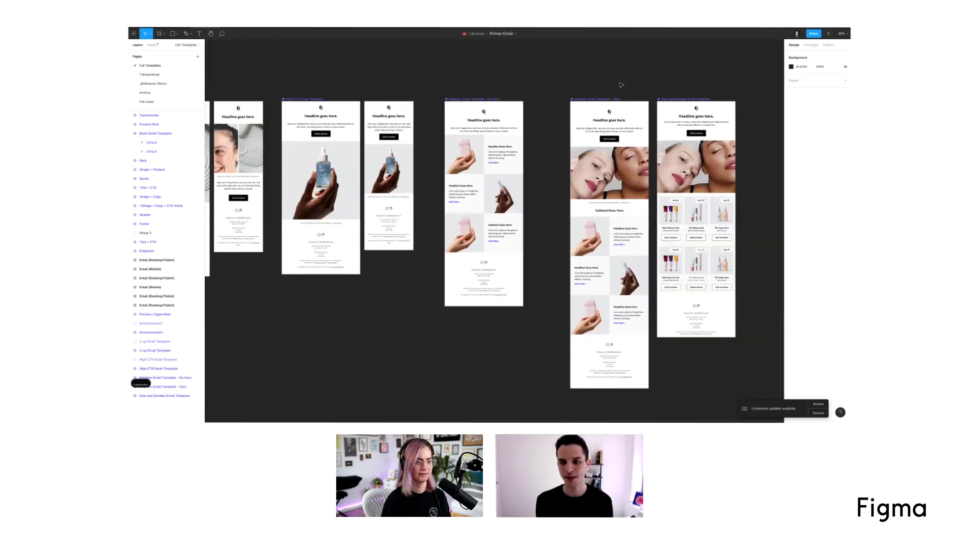
{"action": "scroll", "coordinate": [539, 72], "scroll_direction": "right", "scroll_amount": 3}
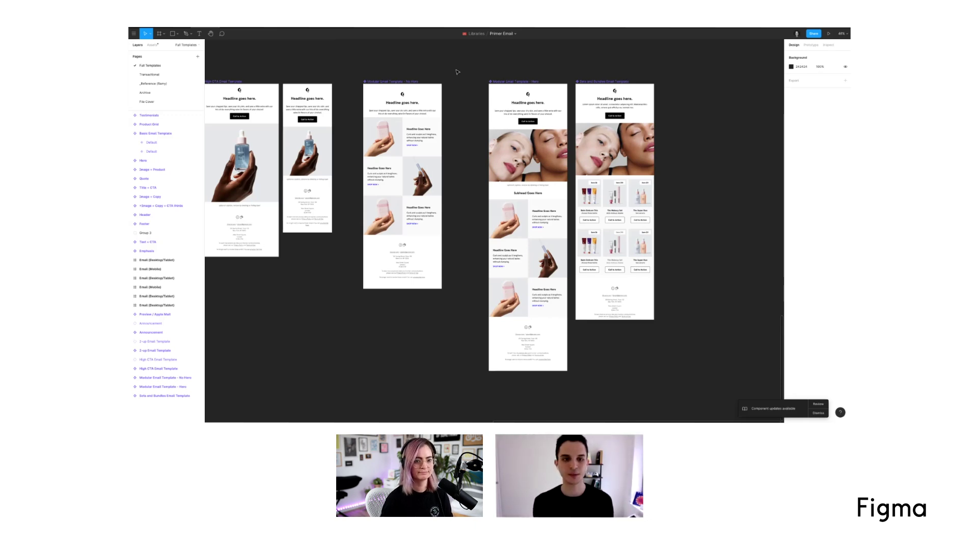
{"action": "scroll", "coordinate": [451, 96], "scroll_direction": "left", "scroll_amount": 5}
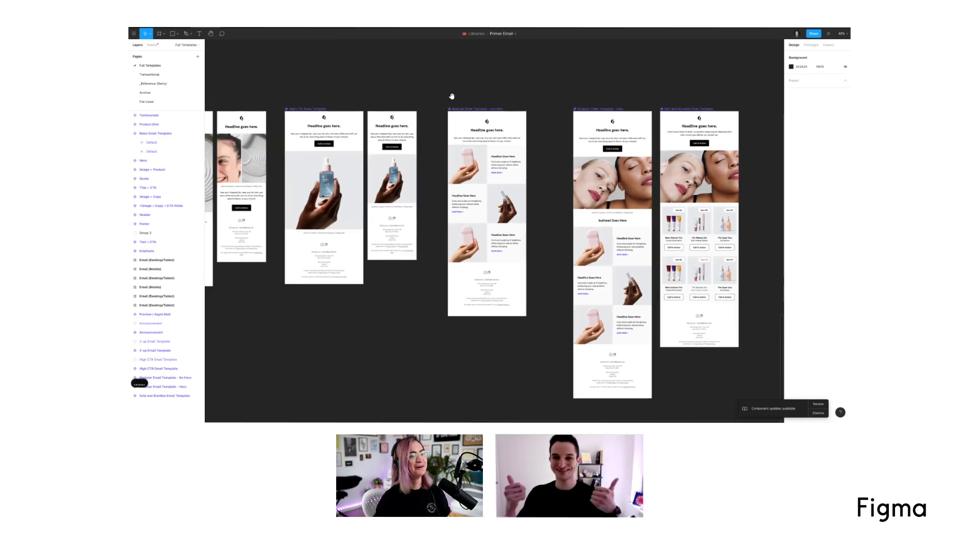